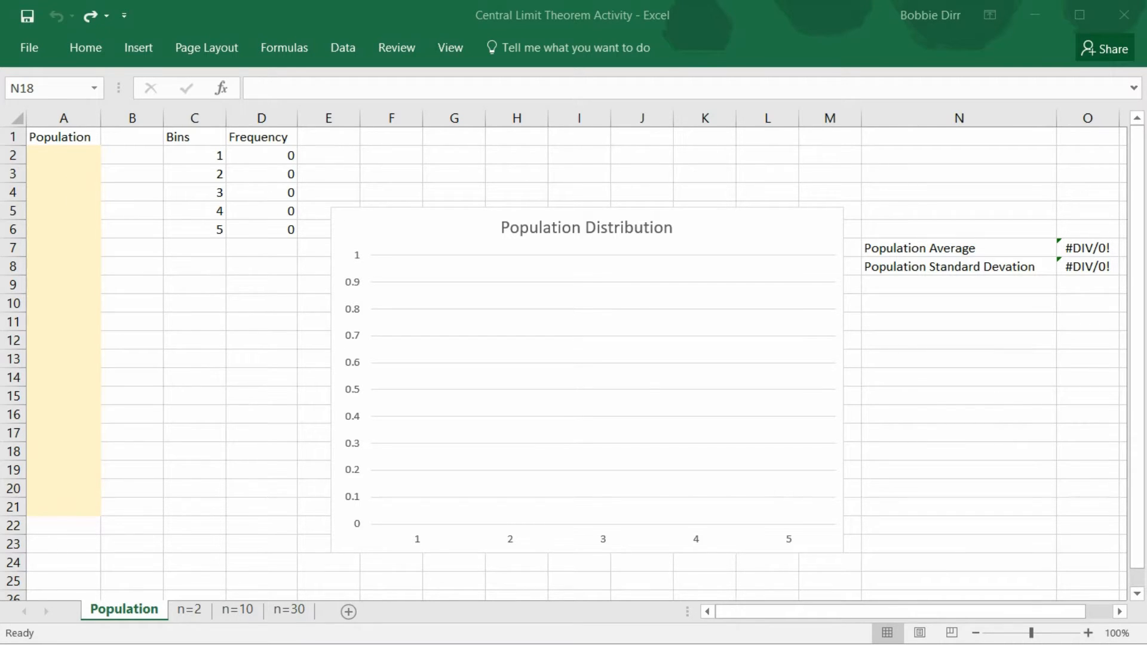
Paste the copied population data into the Population column starting at A2, matching the destination formatting
mouse_move(746, 644)
left_click(77, 153)
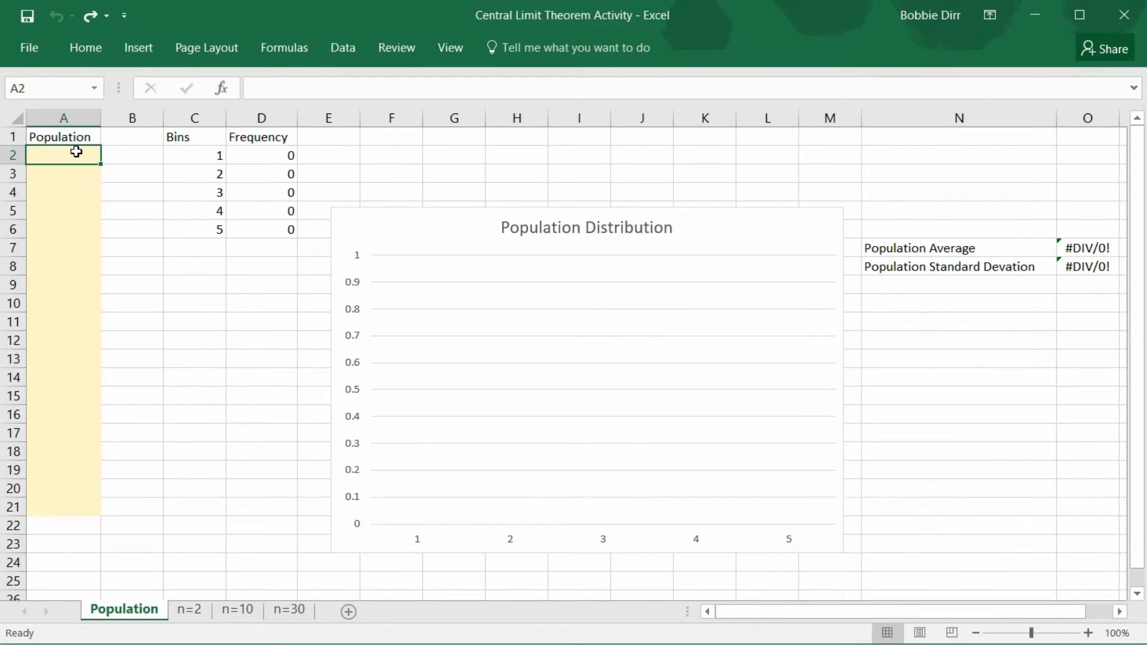
right_click(76, 152)
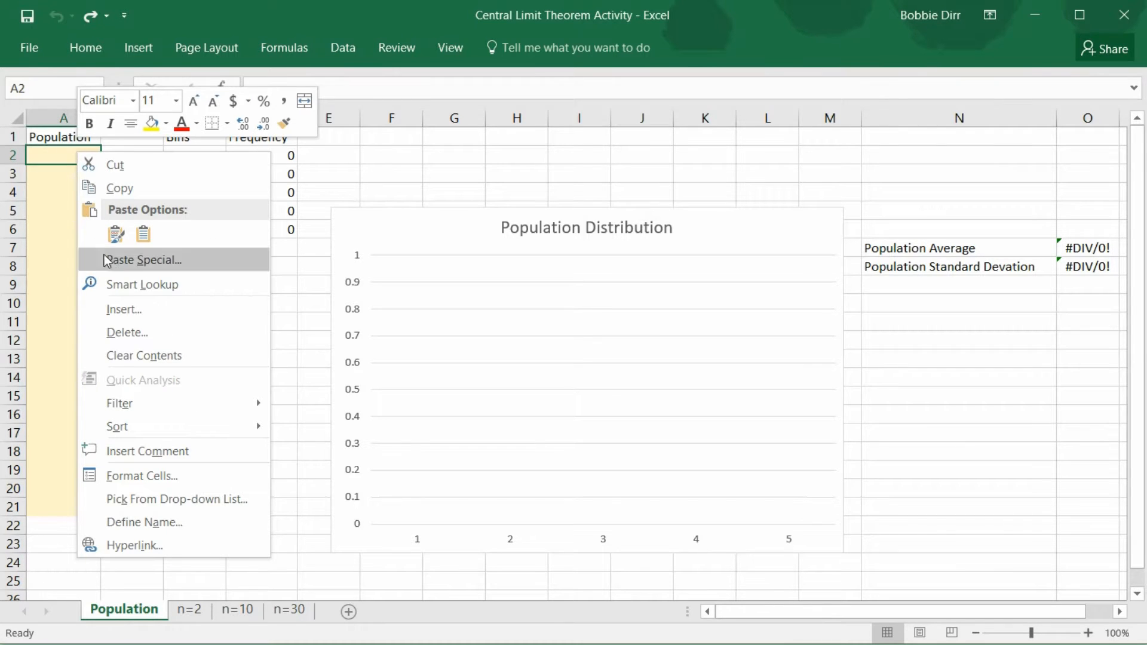
left_click(116, 234)
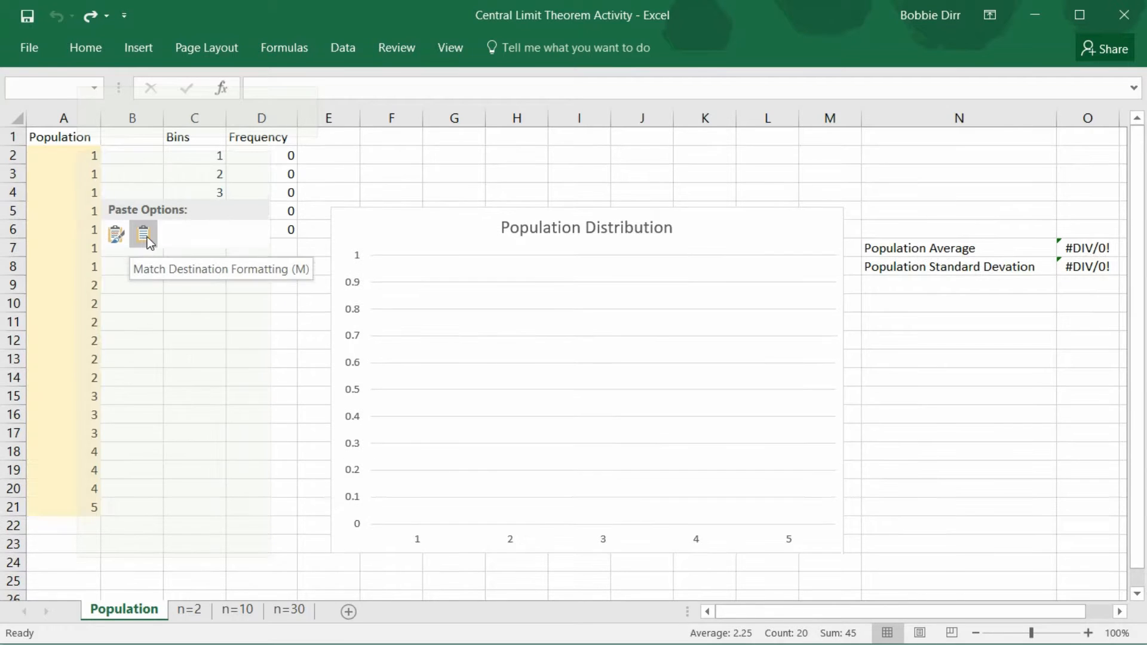
left_click(147, 237)
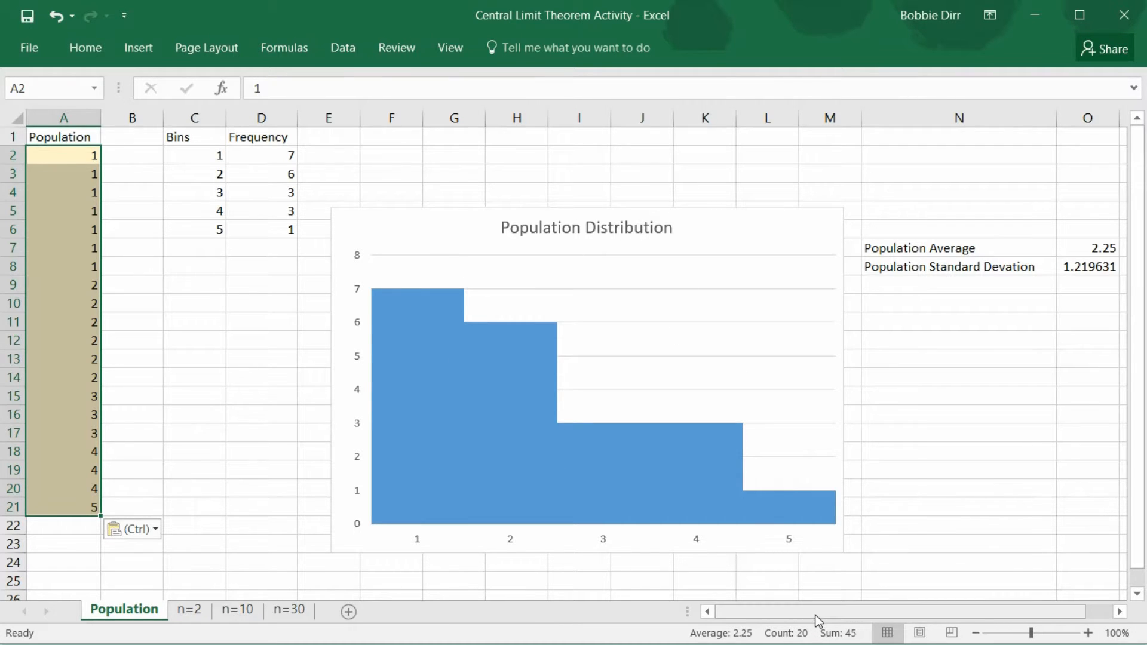
Examine the bins and frequency table, the Population Distribution chart, and the population average and standard deviation formulas
left_click_drag(816, 616, 793, 602)
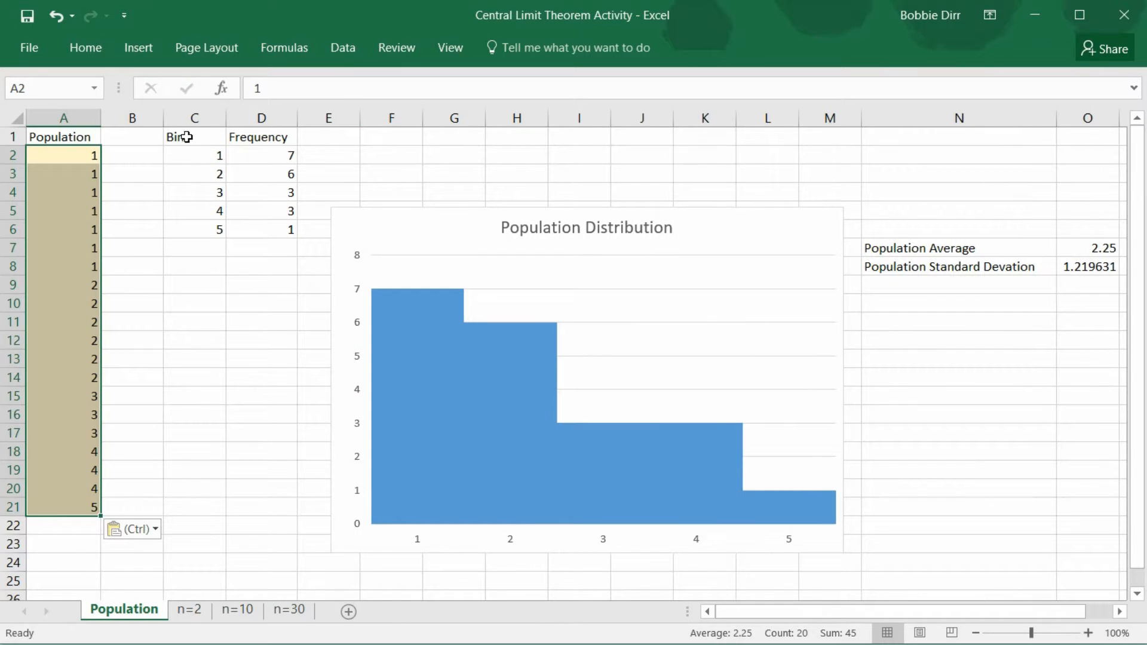
left_click_drag(182, 136, 285, 230)
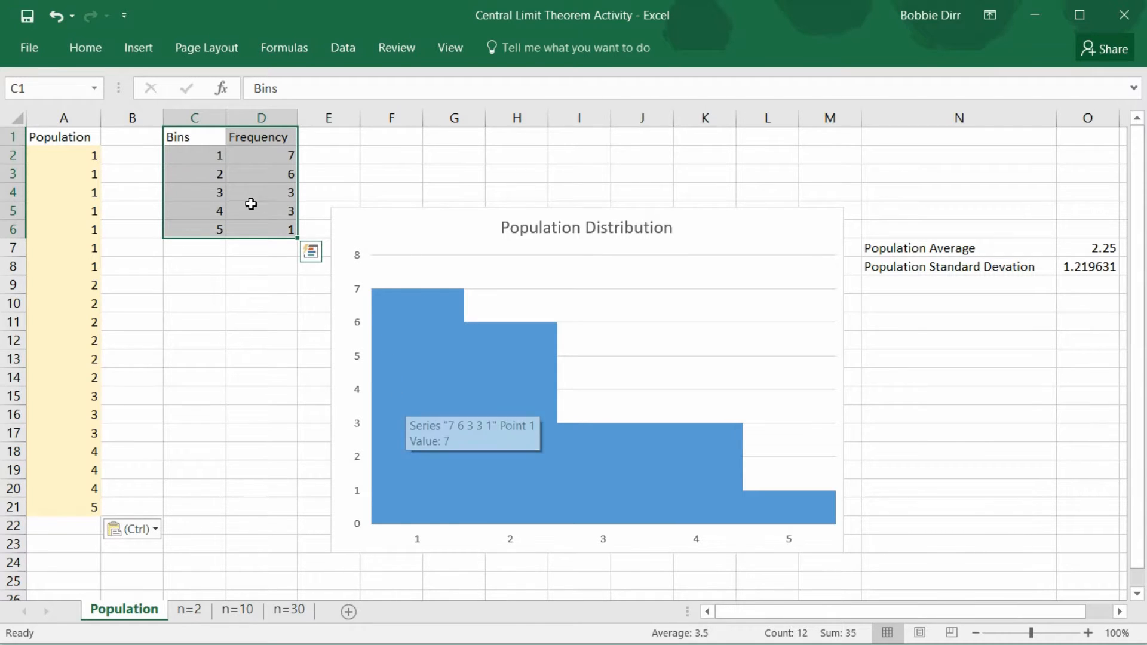
left_click(411, 229)
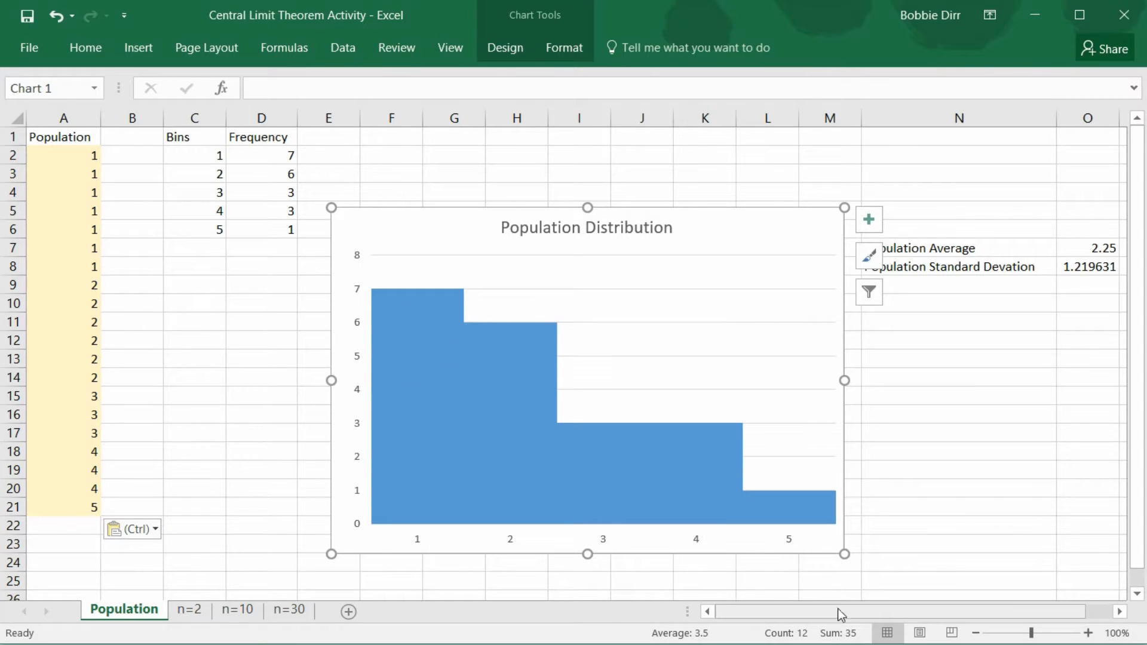
left_click_drag(836, 611, 909, 609)
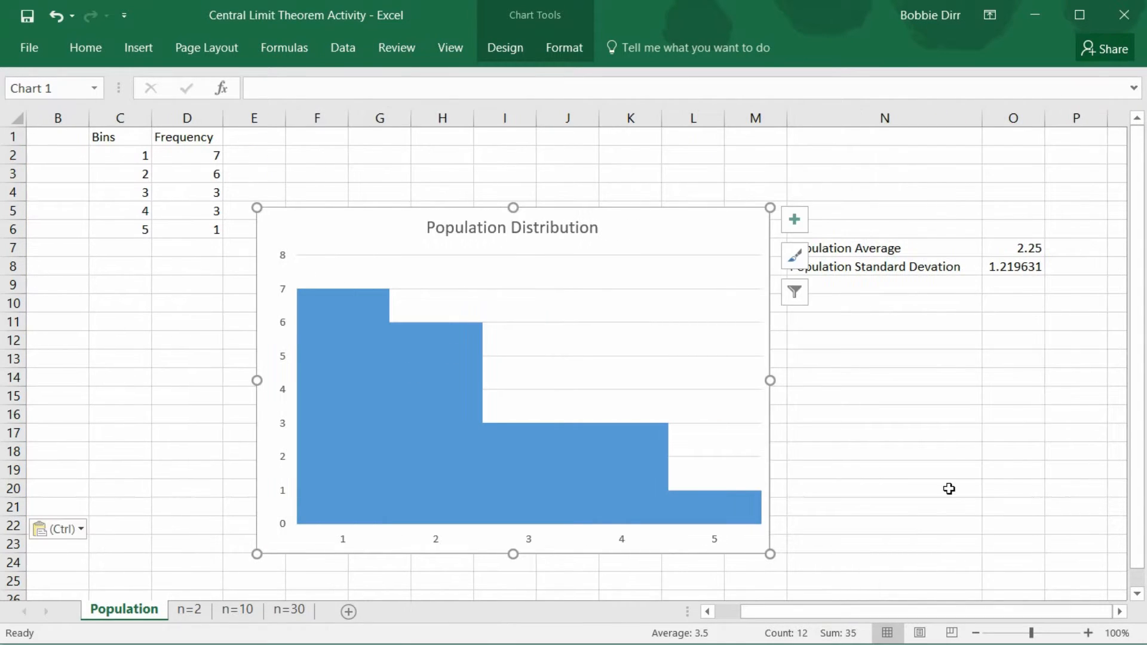
left_click(1027, 246)
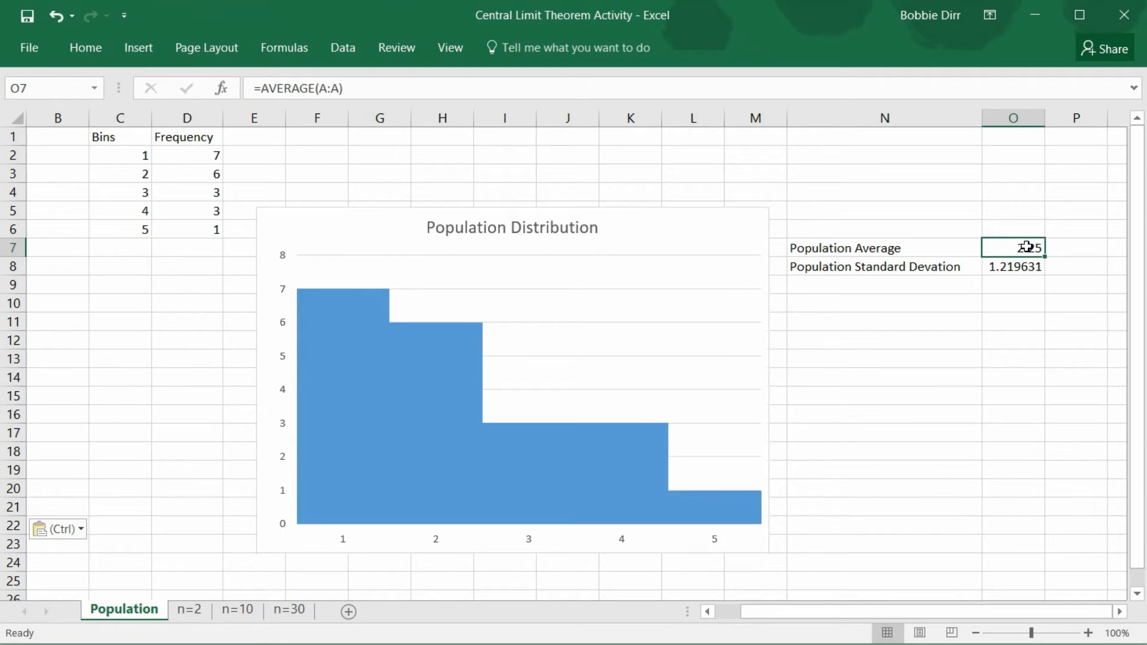
left_click(1025, 267)
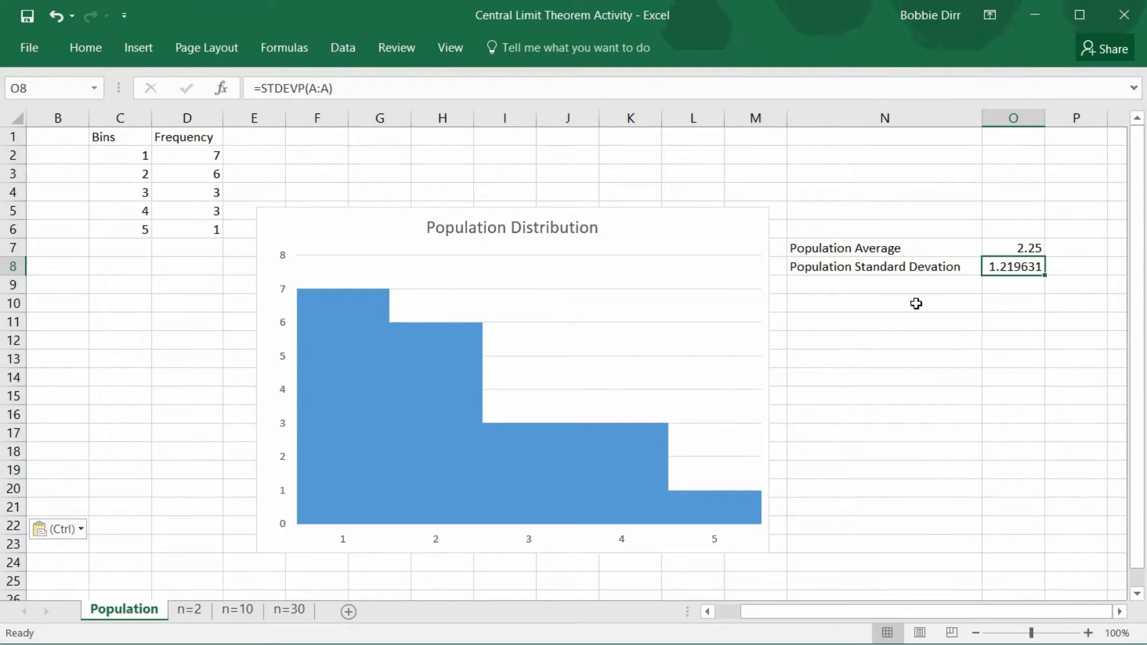
Enter the formula =AVERAGE(A:A) in cell O10 to average the Population column, and reselect the cell to check it
left_click(1023, 284)
left_click(1025, 301)
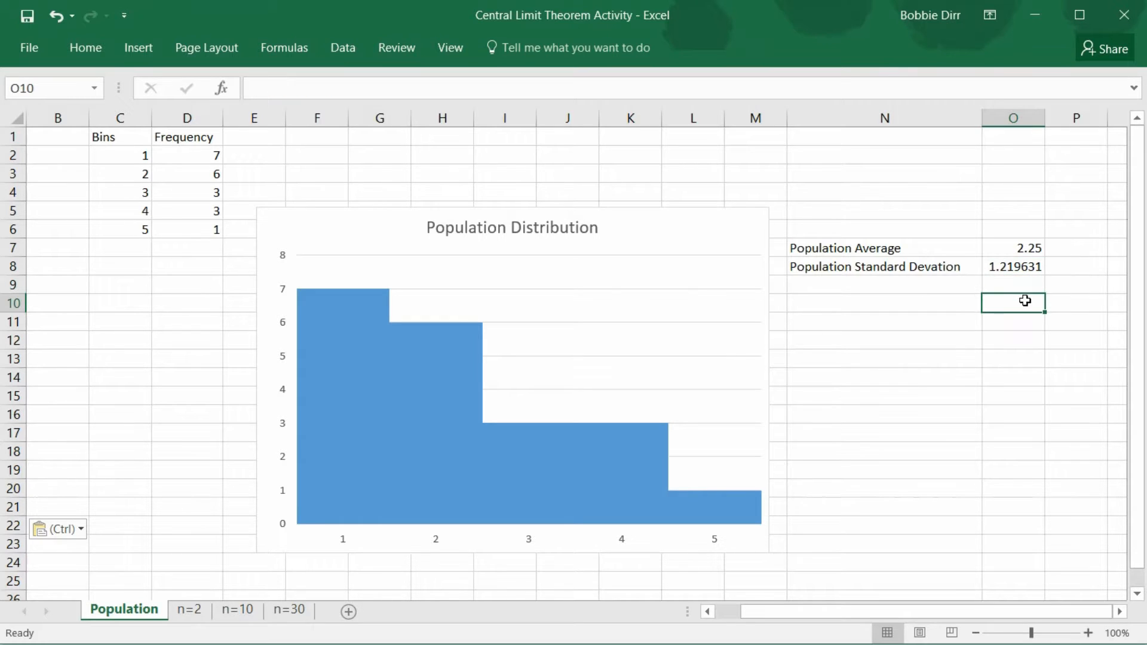
type("=")
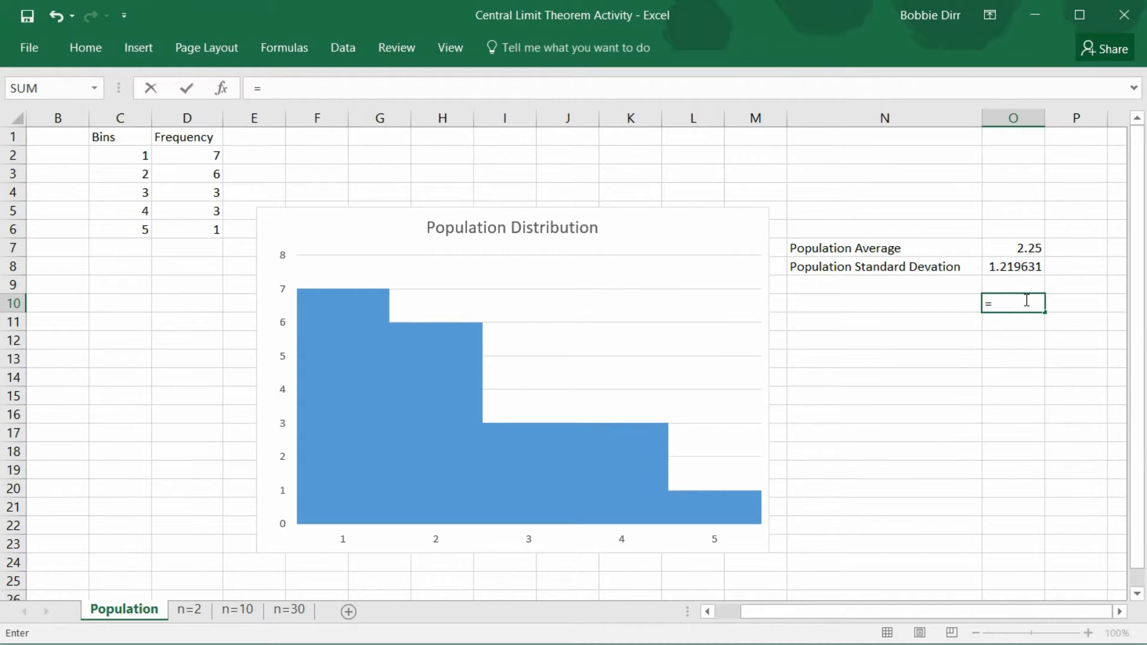
type("averag")
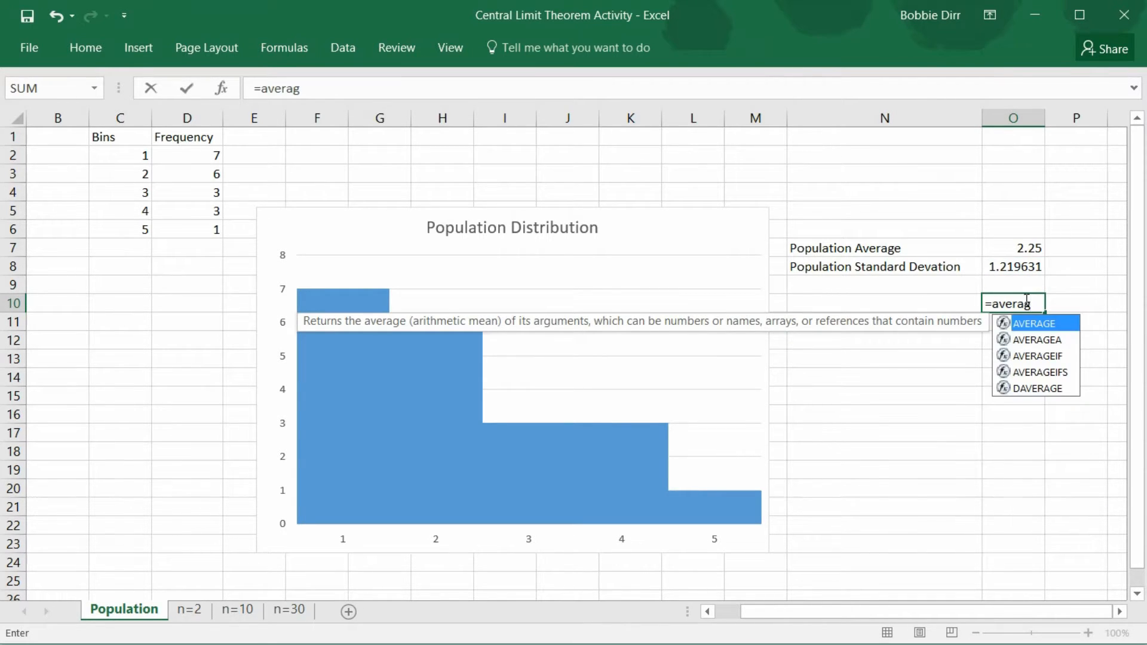
double_click(1048, 326)
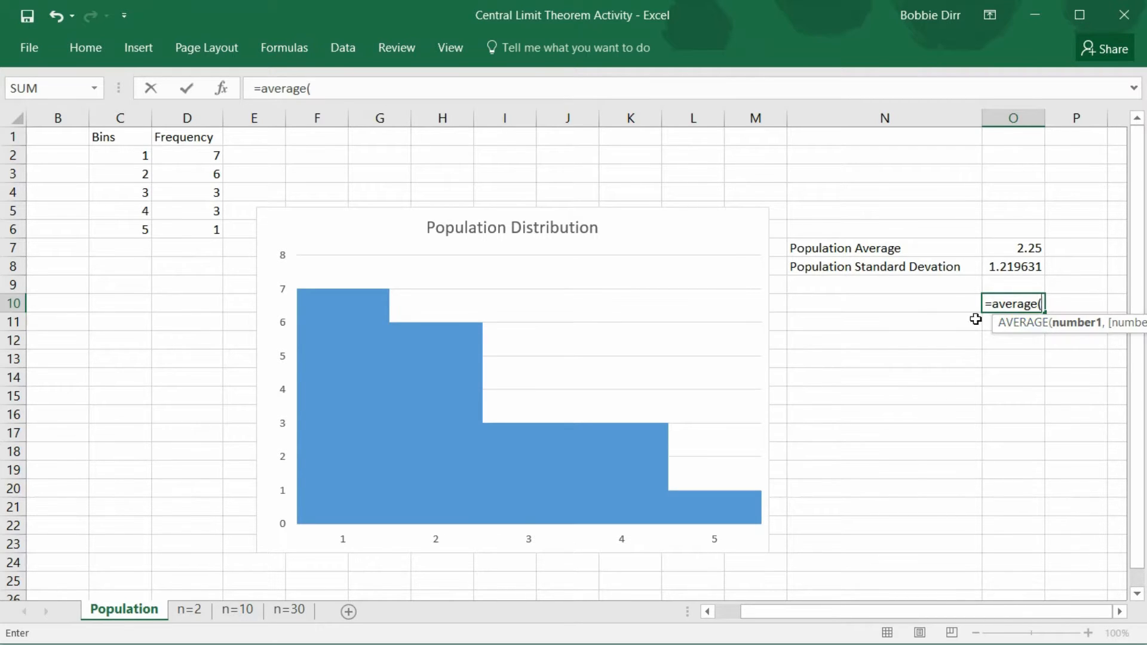
left_click(728, 619)
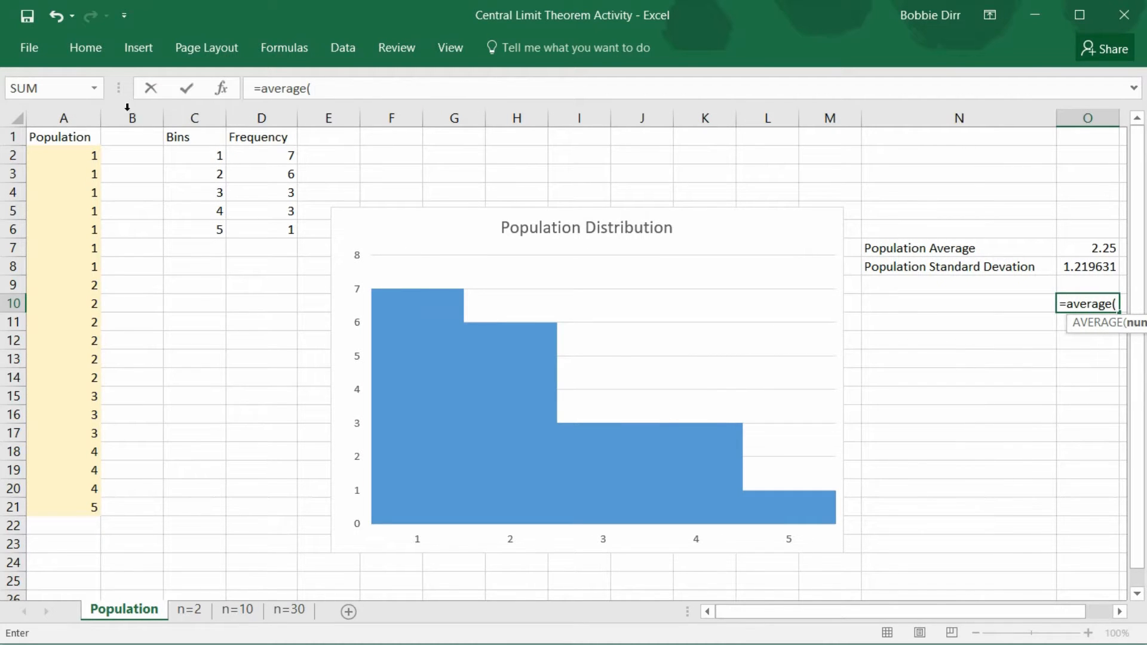
left_click(76, 113)
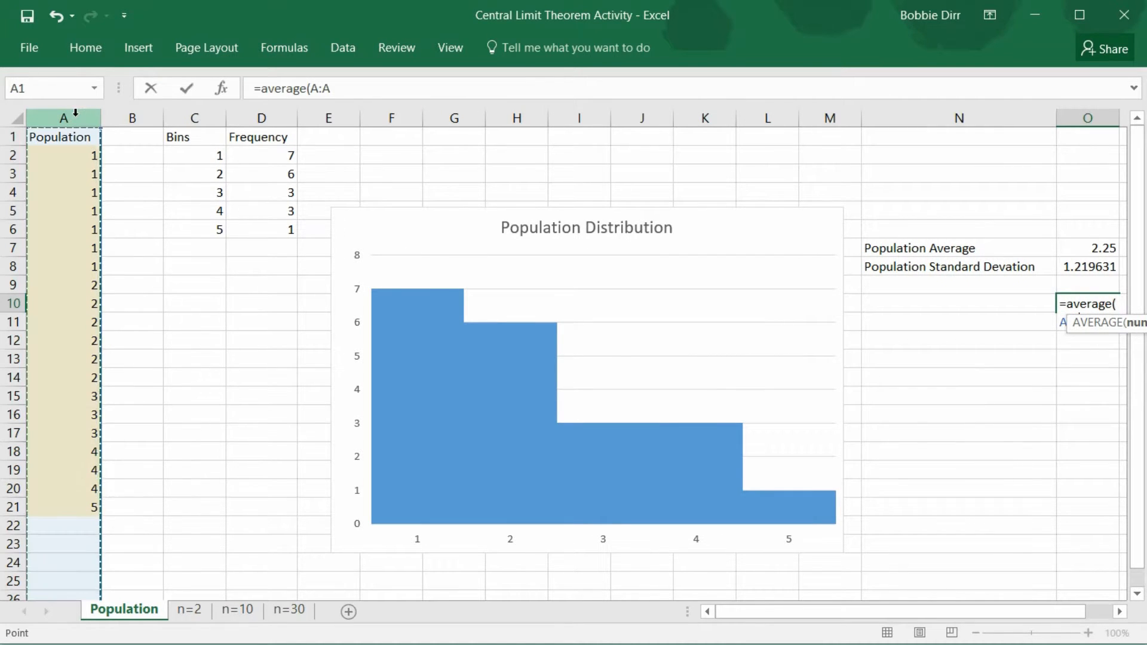
left_click(359, 90)
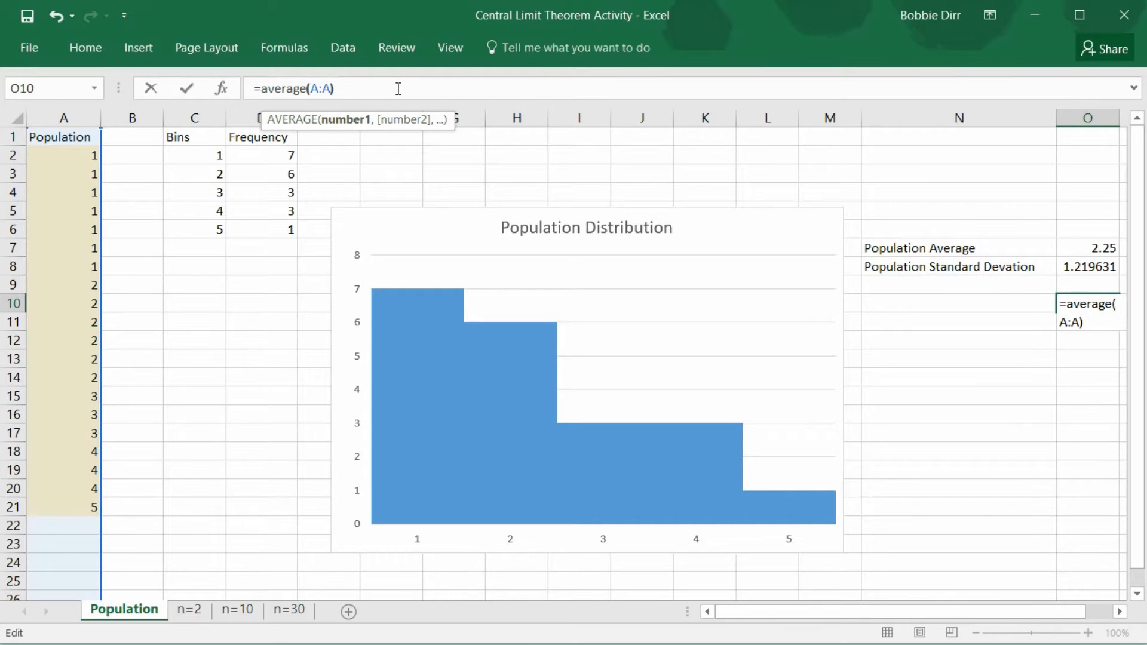
key("Return")
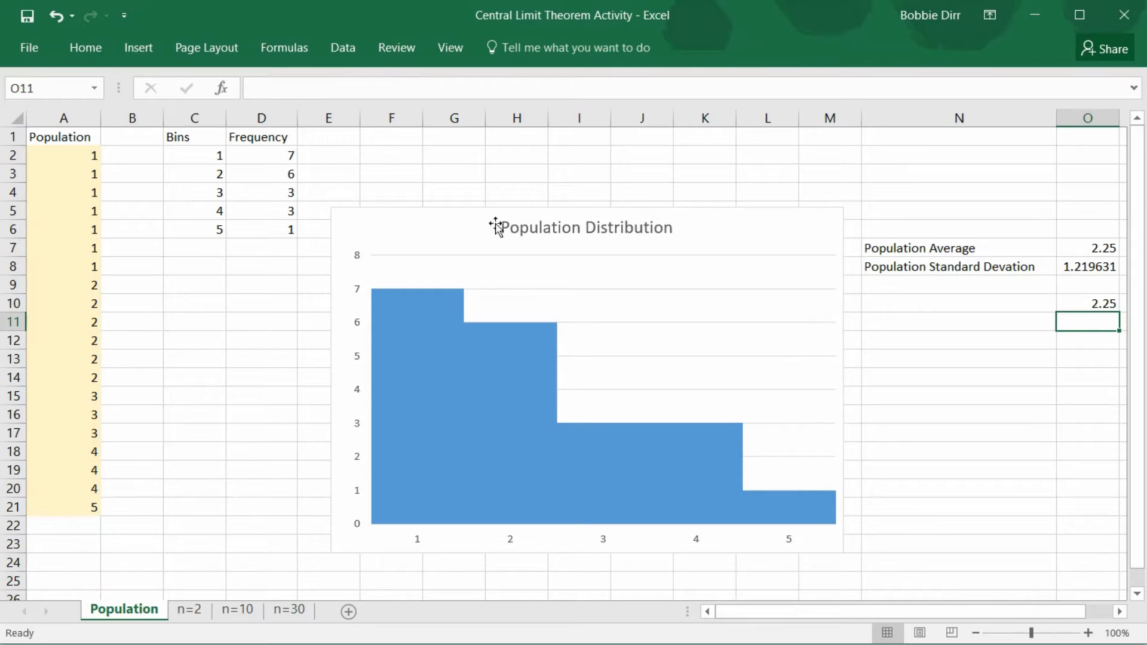
left_click_drag(1005, 611, 1029, 611)
left_click(1024, 304)
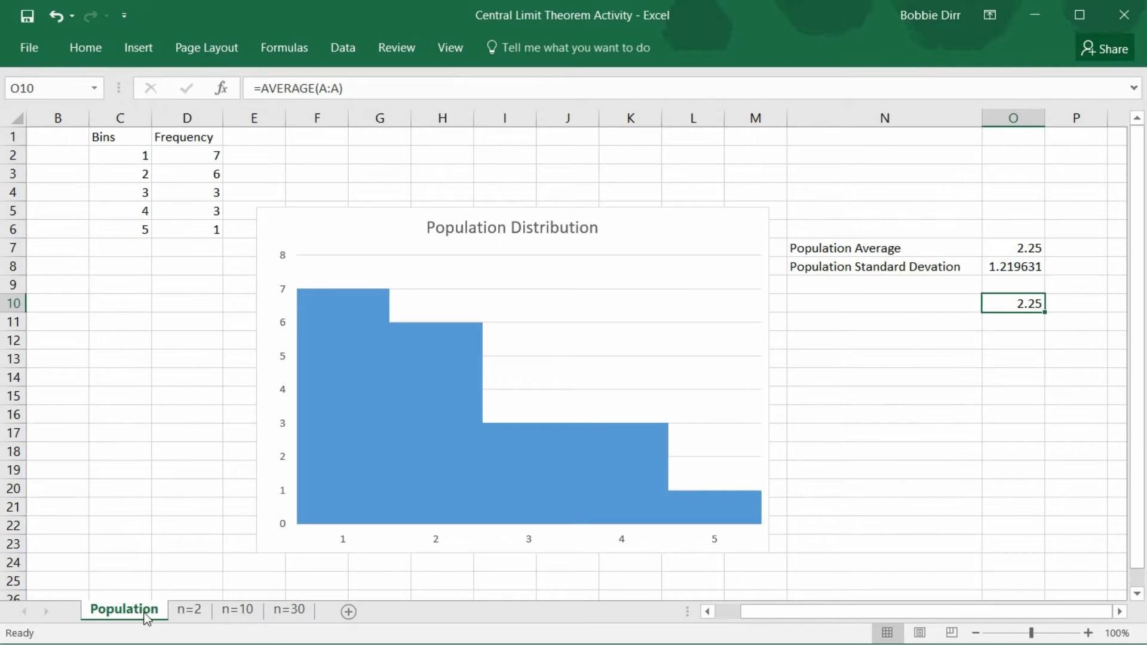
On the n=2 sheet, enter 1 and 5 as the two Sample 1 values in A2 and A3
scroll(241, 612, "left", 1)
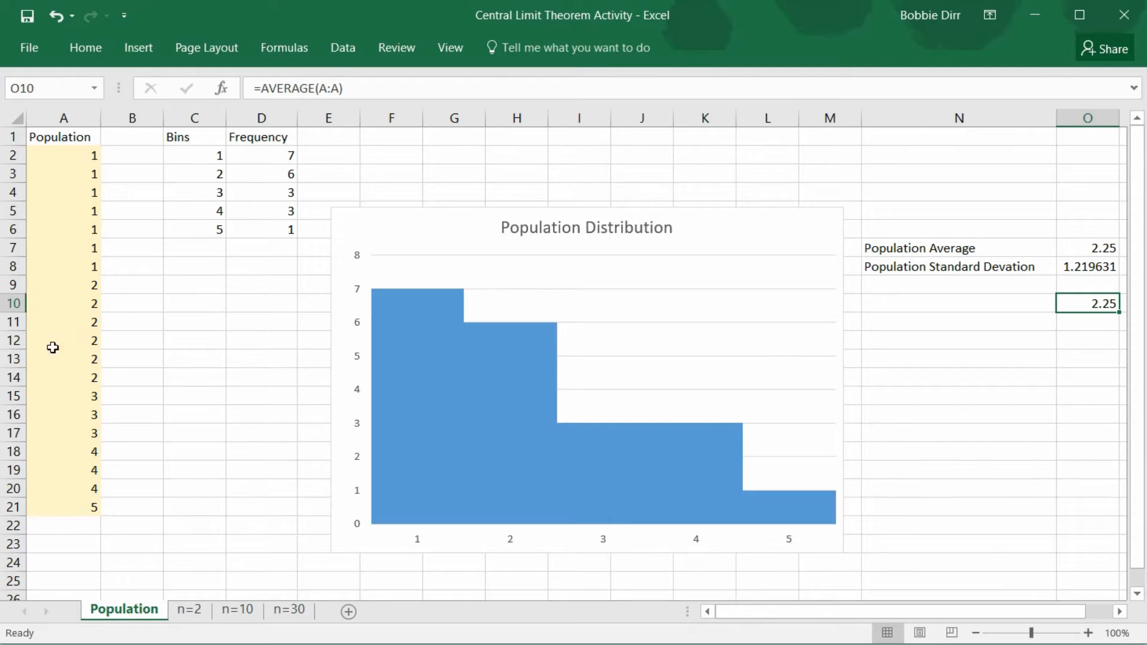
left_click(190, 609)
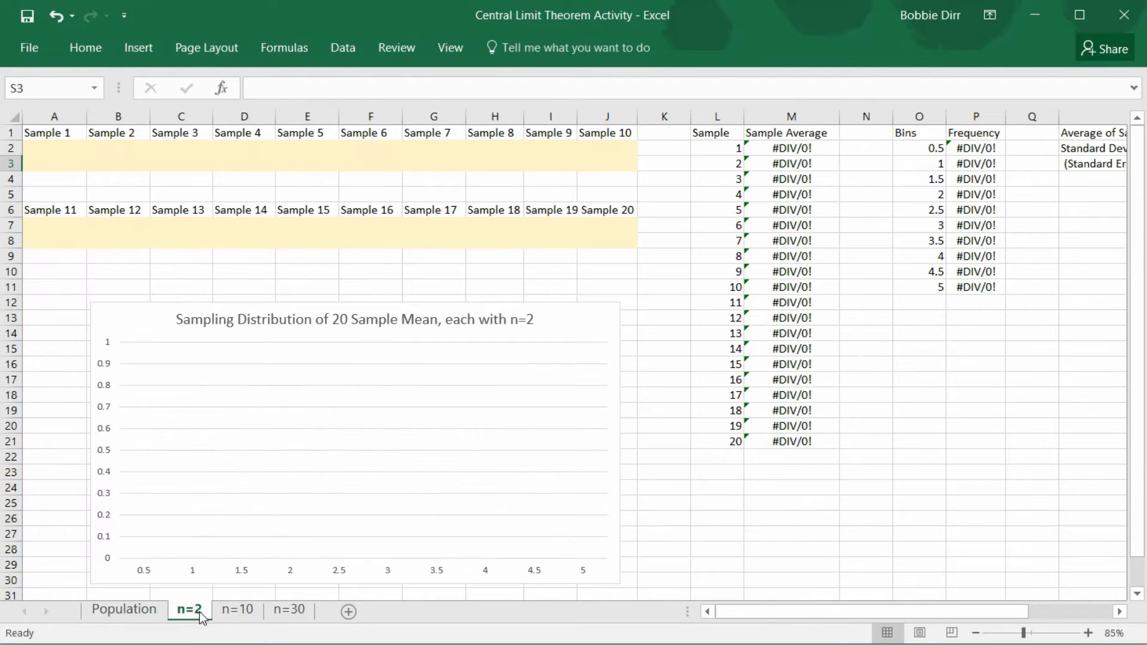
left_click(56, 146)
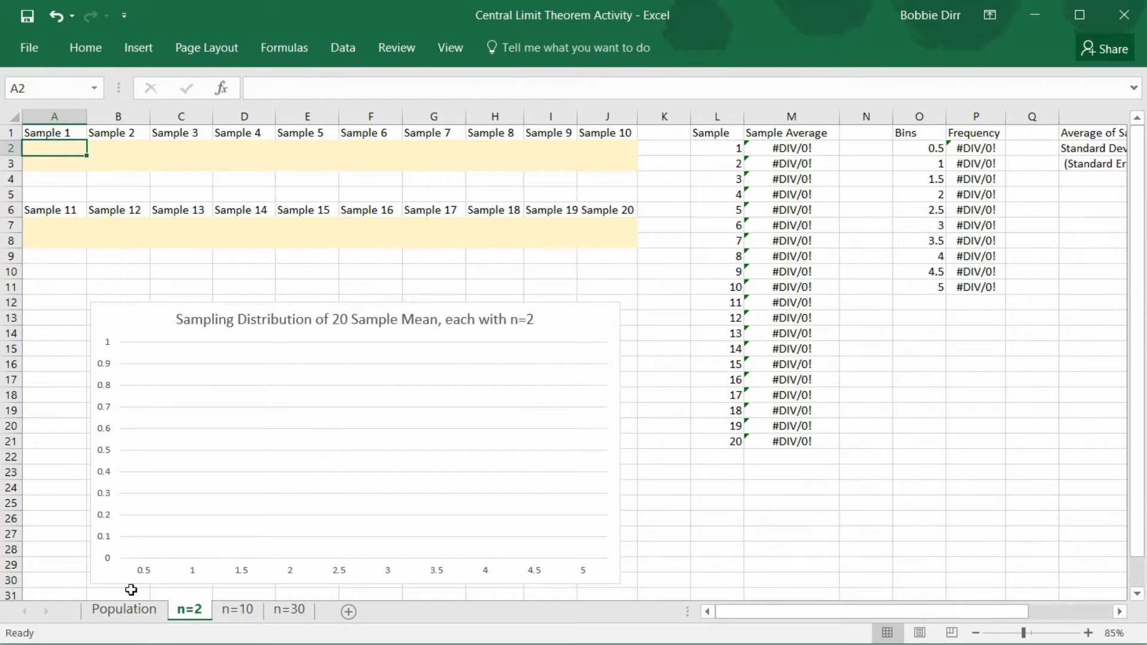
left_click(134, 611)
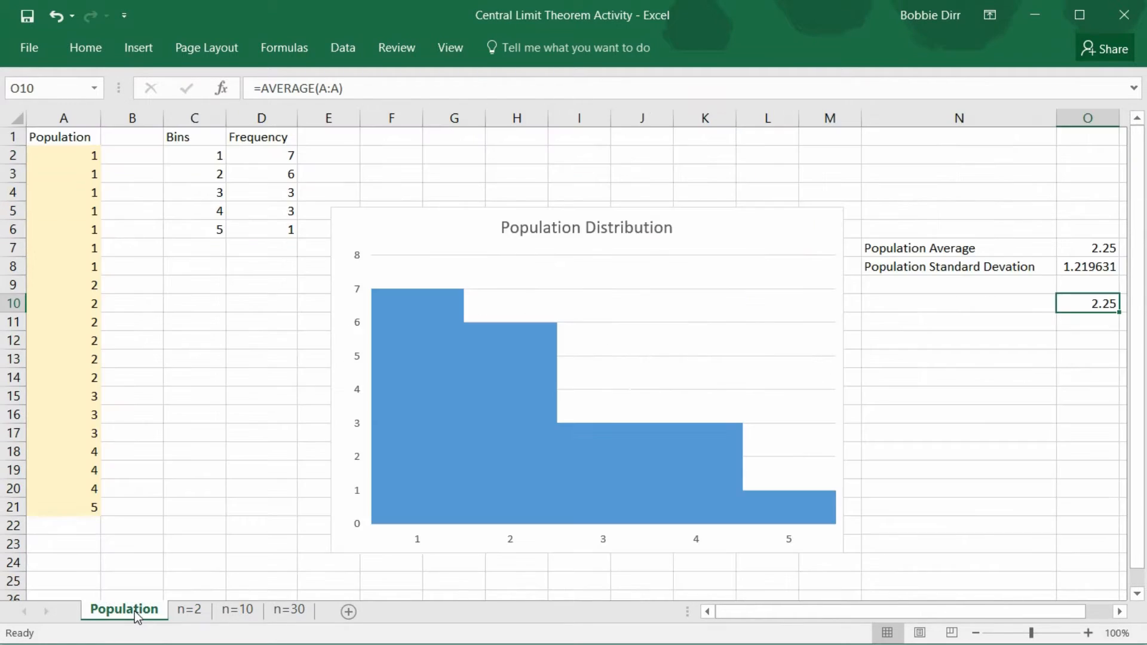
left_click(199, 612)
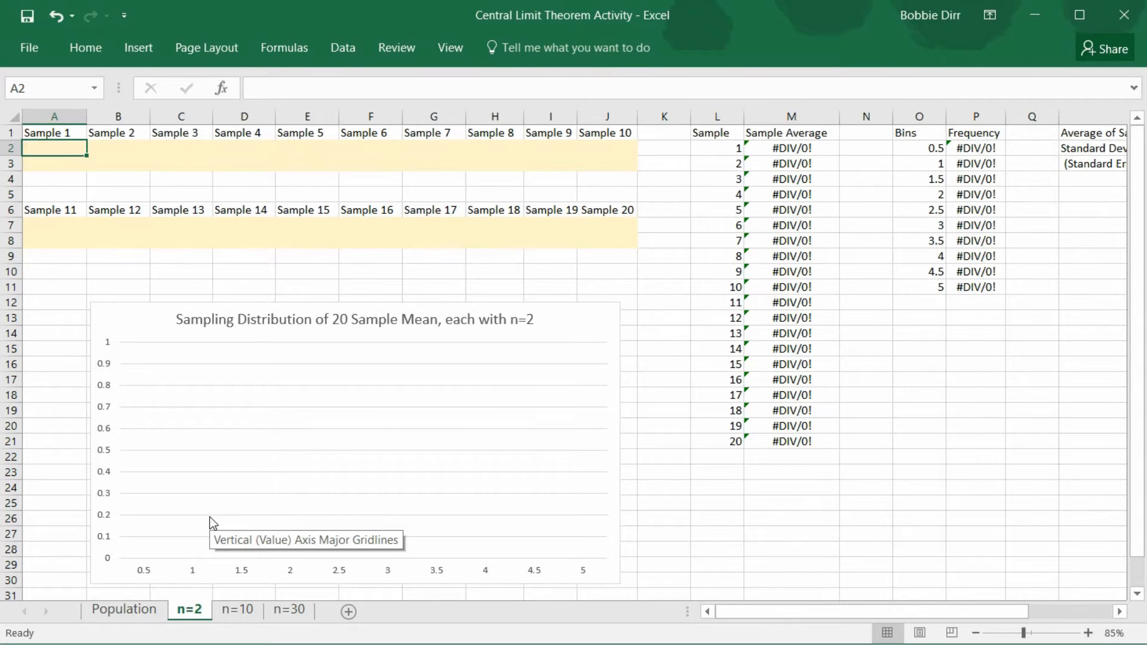
type("1")
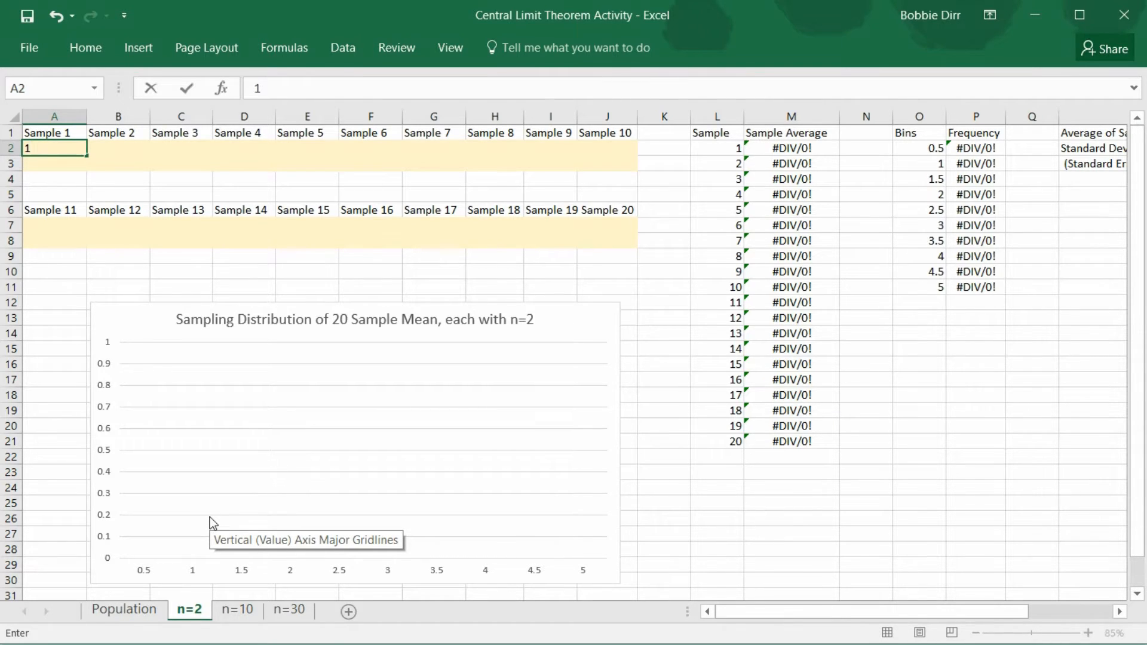
key("Return")
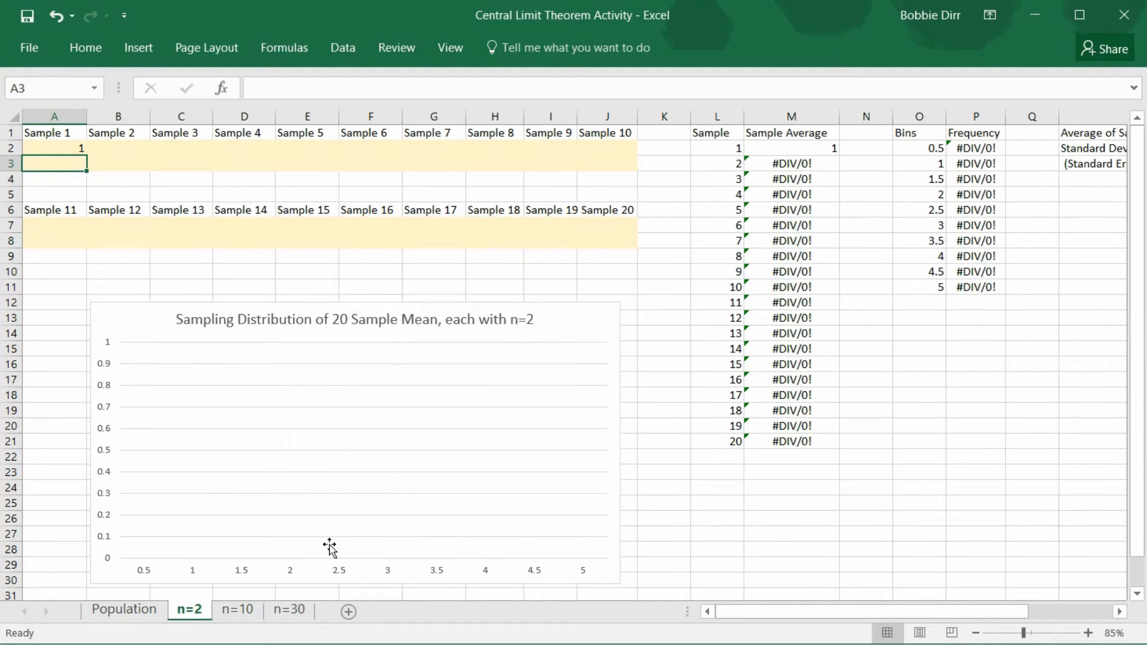
type("5")
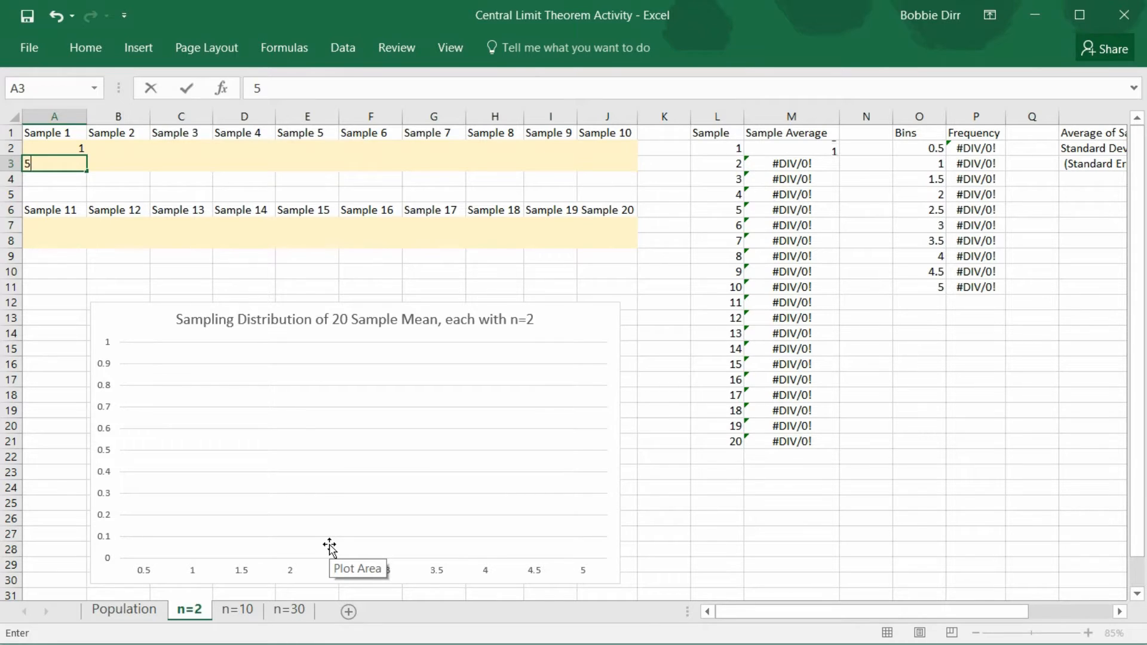
key("Return")
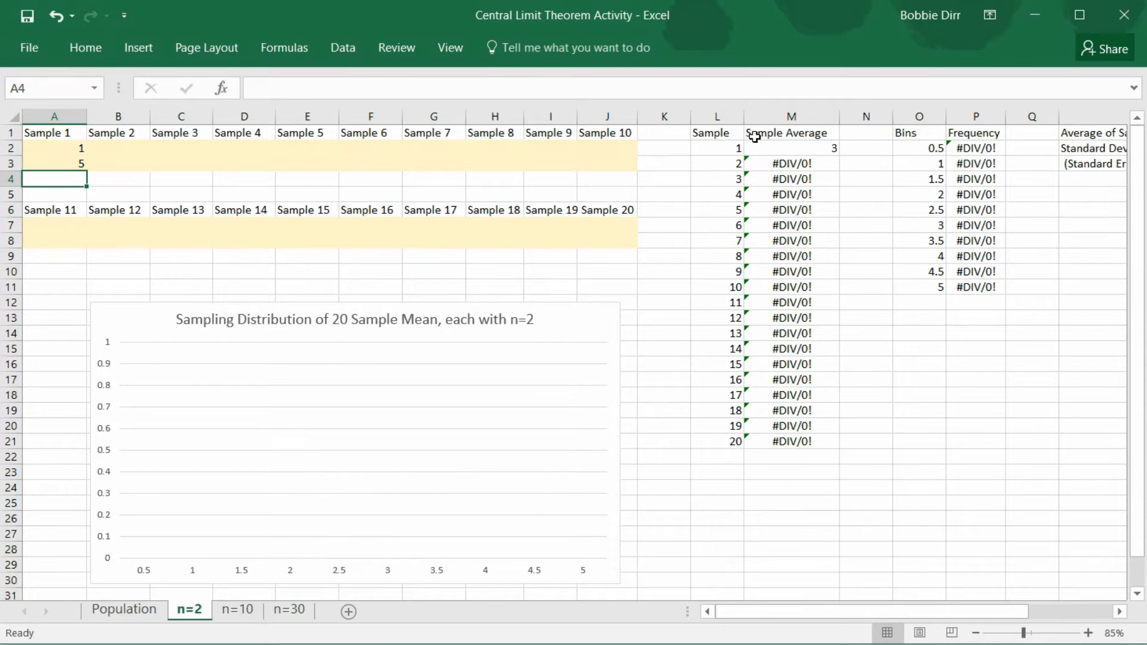
Inspect the formulas for Sample 1's average, the average of sample averages, and their standard deviation on the n=2 sheet
left_click(790, 147)
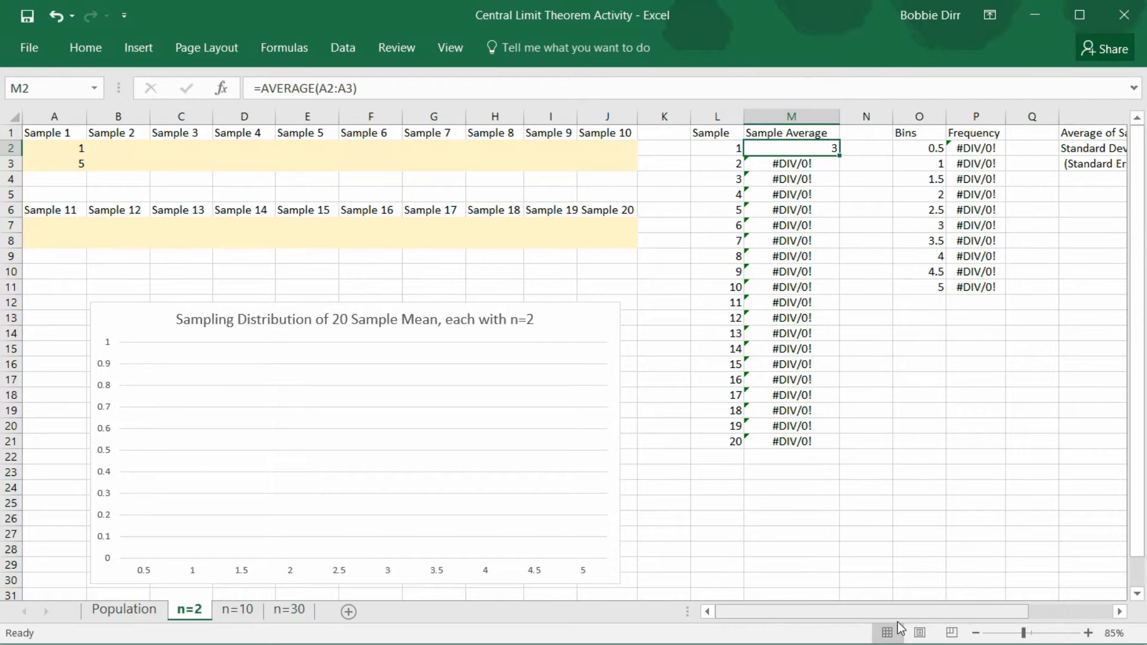
left_click_drag(901, 619, 963, 618)
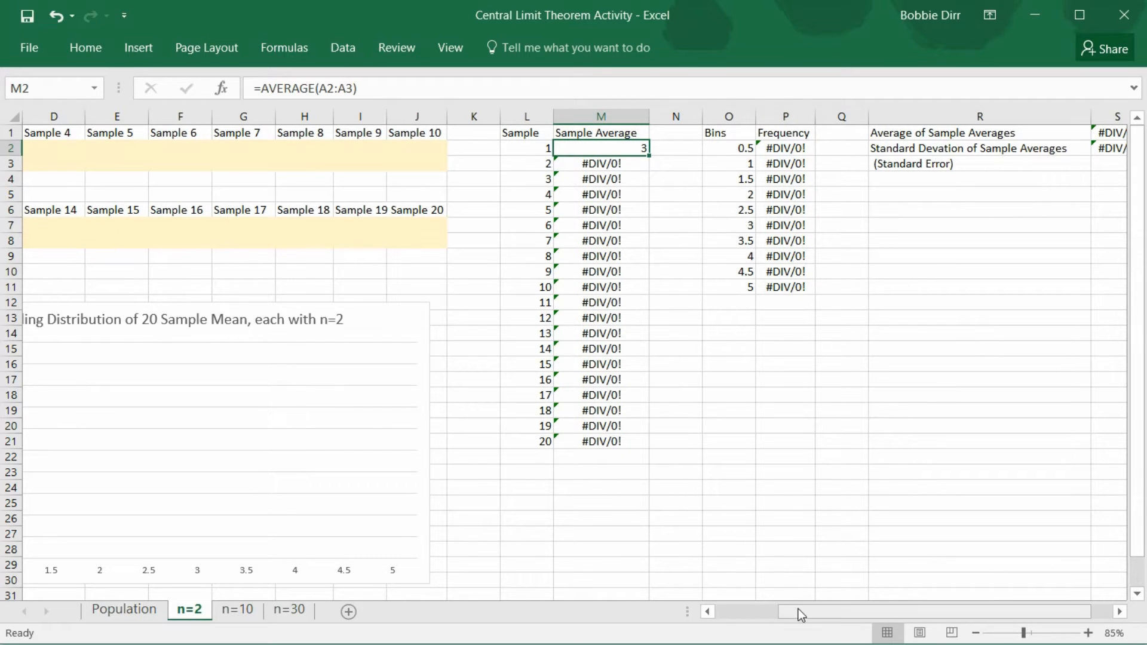
left_click_drag(796, 611, 691, 591)
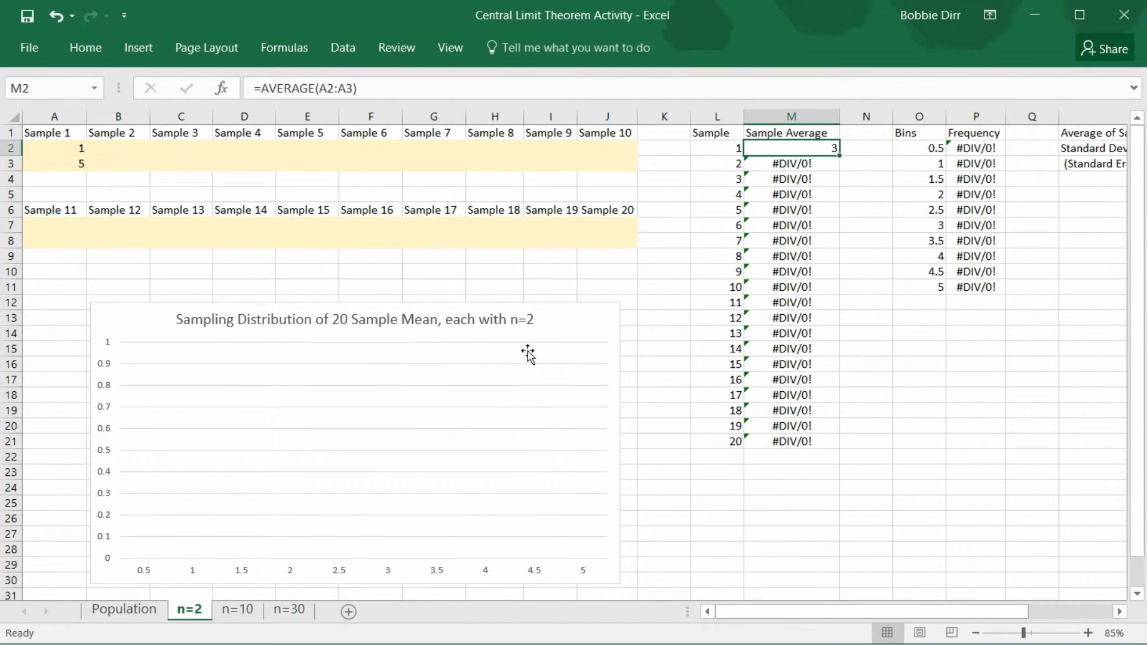
left_click_drag(845, 609, 932, 617)
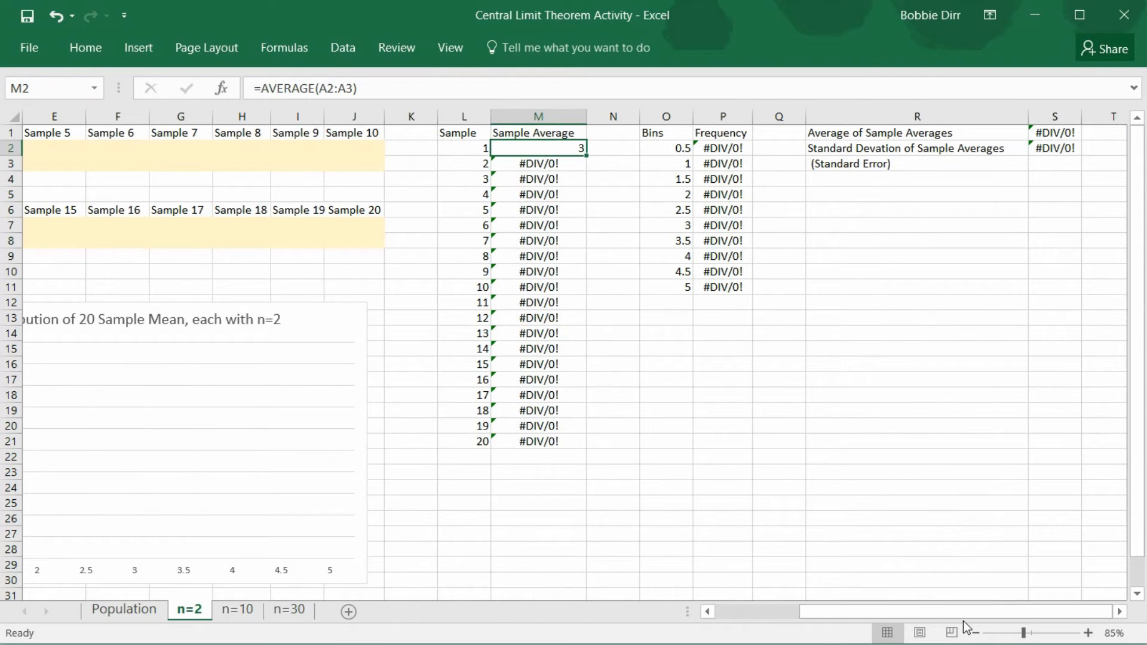
left_click(1055, 133)
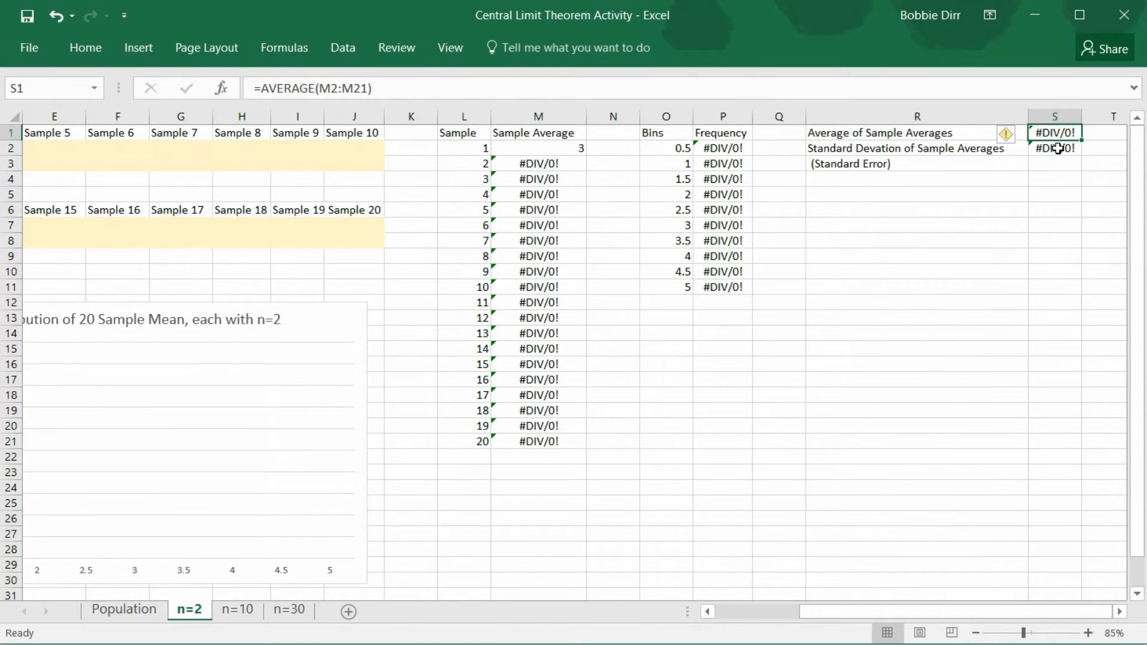
left_click(1058, 148)
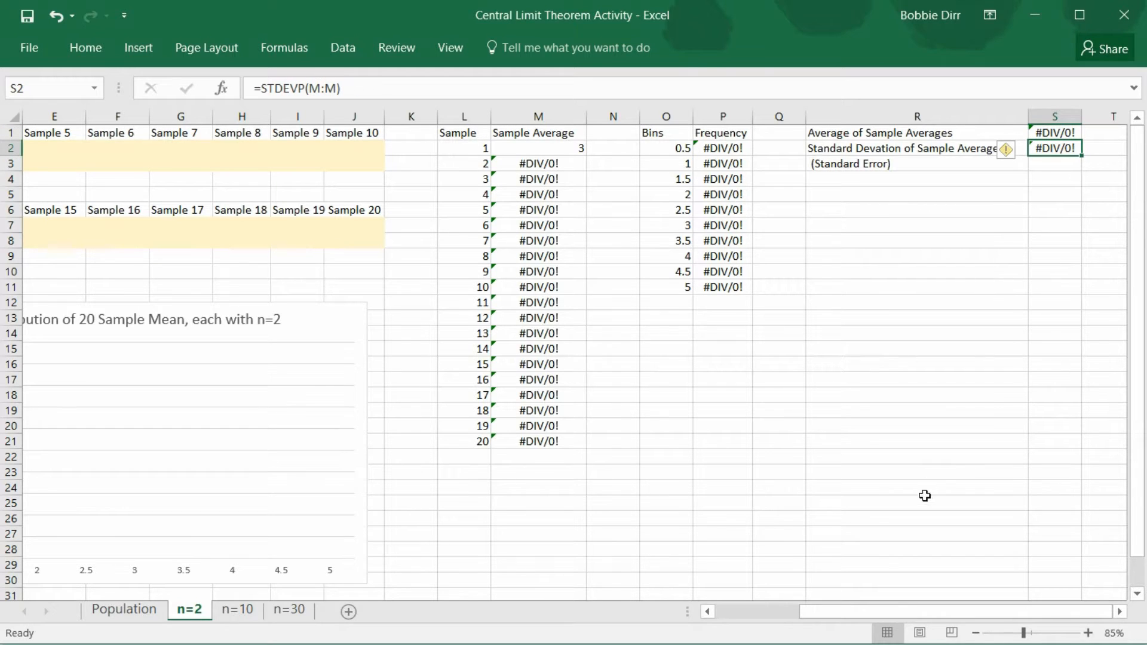
left_click_drag(890, 611, 779, 617)
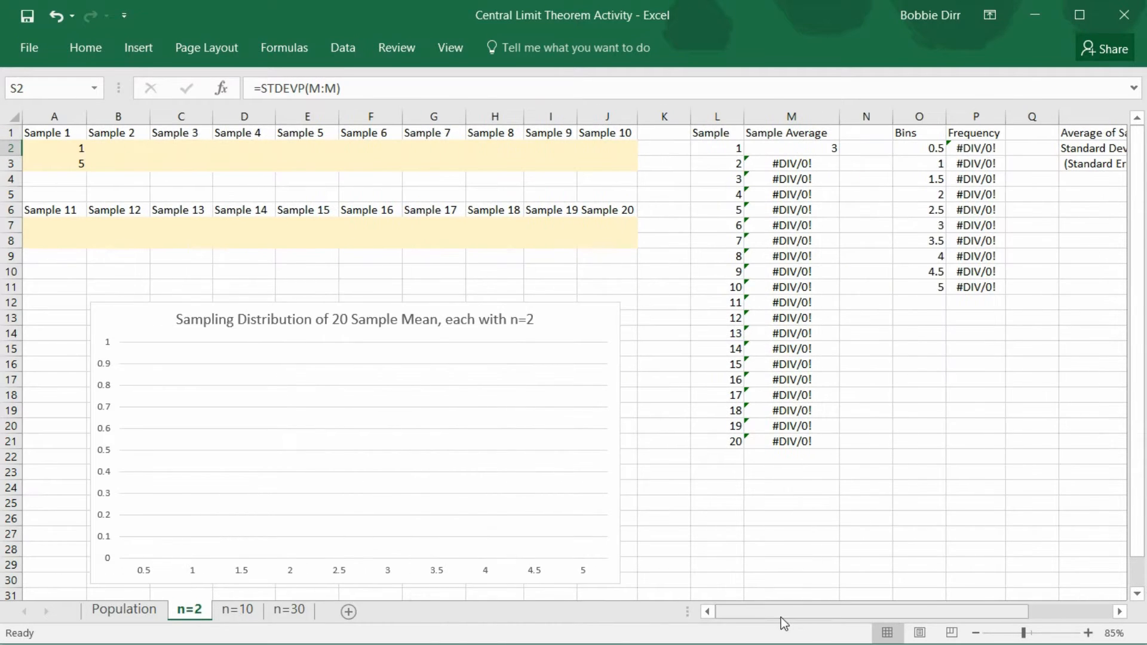
left_click(245, 615)
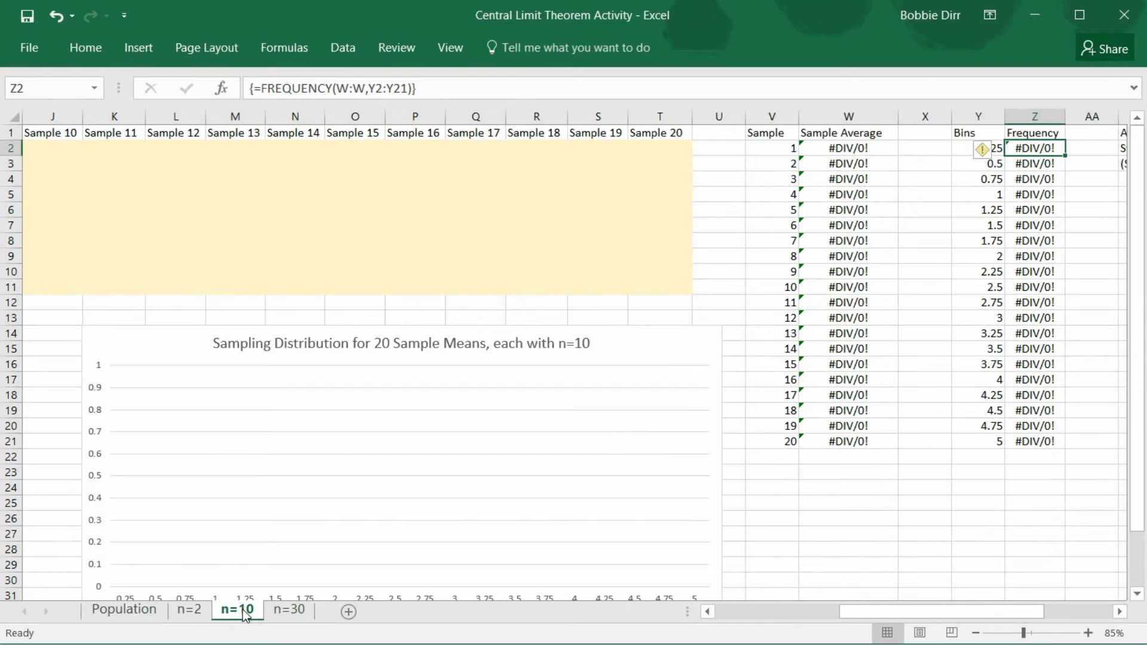
left_click_drag(869, 614, 711, 601)
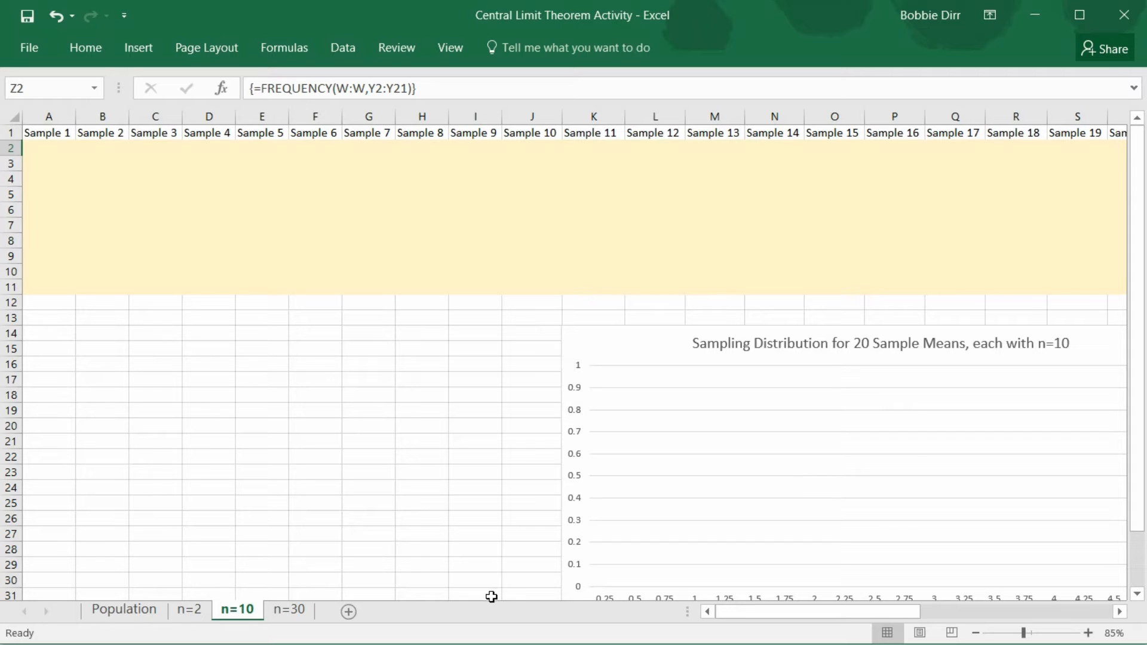
left_click(52, 151)
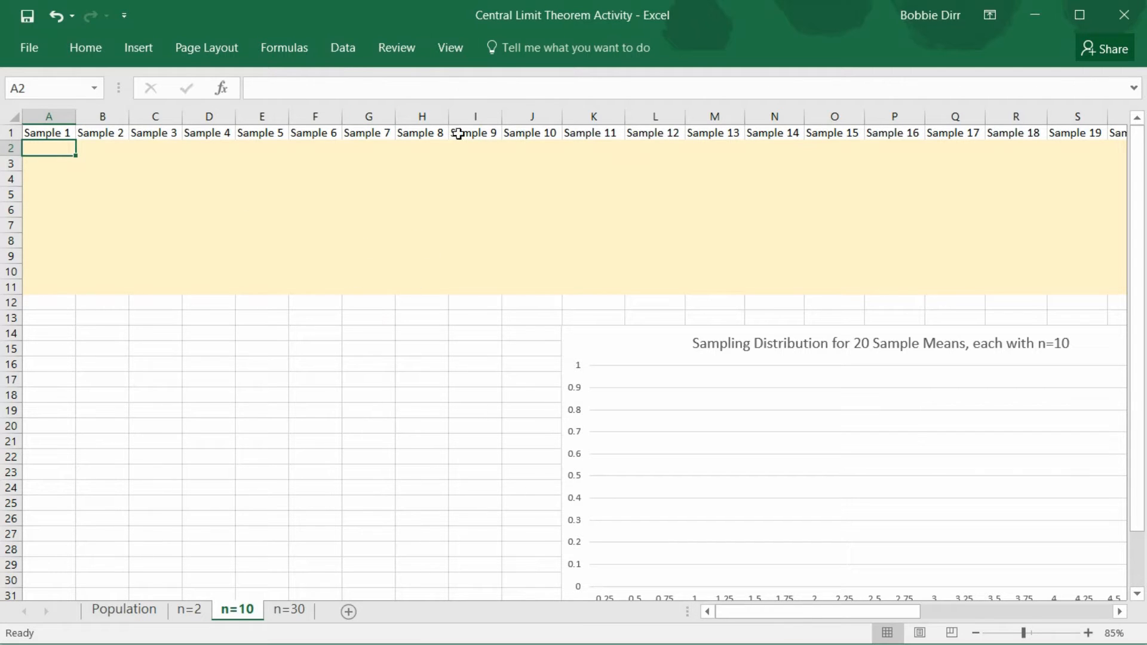
left_click(340, 53)
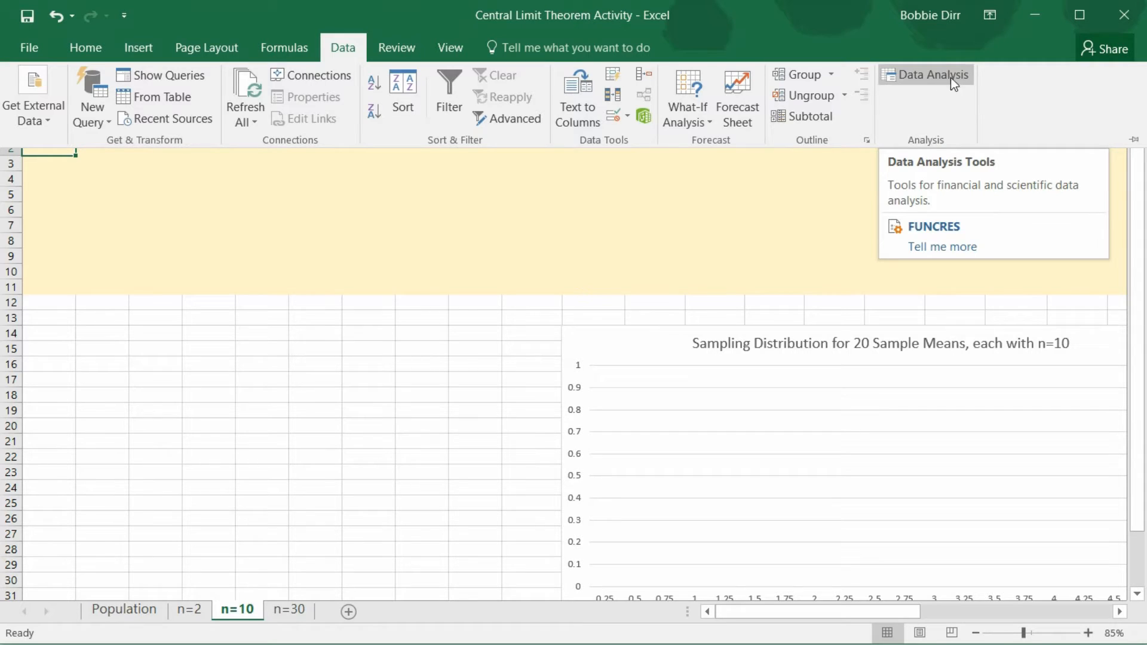
left_click(897, 75)
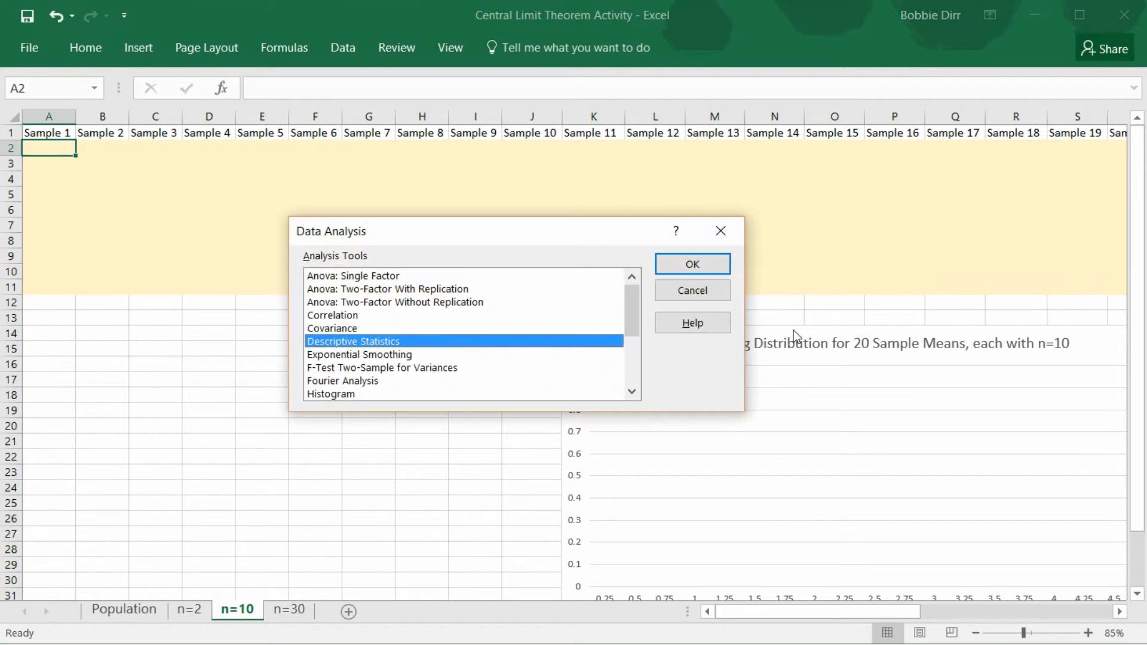
left_click(708, 292)
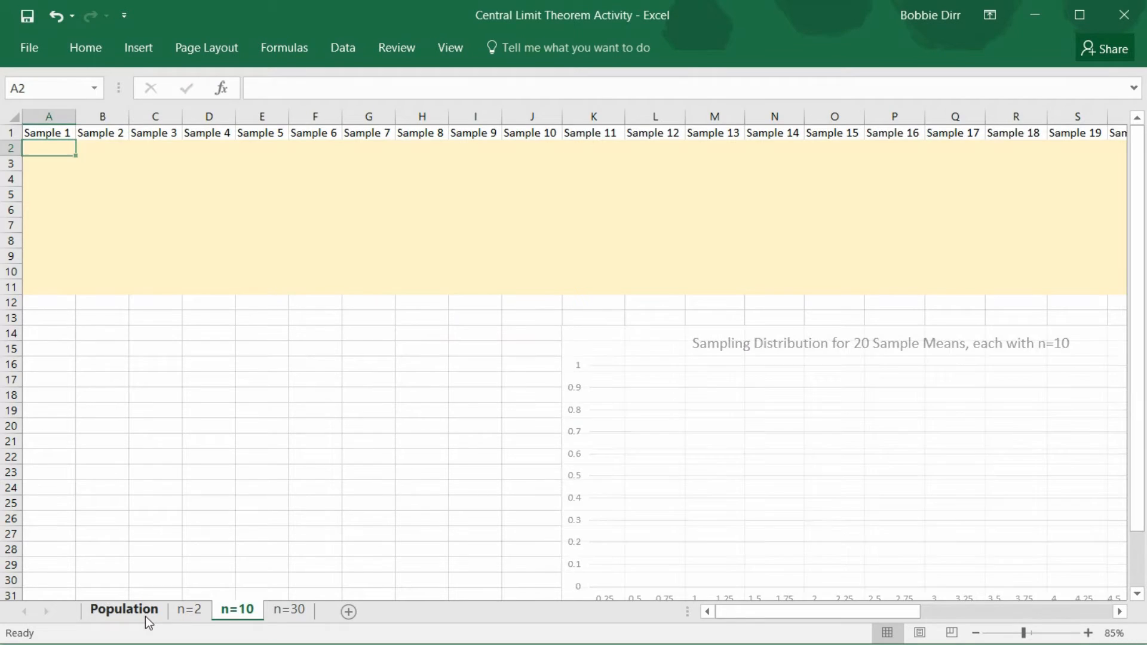
Copy the Population column with its header, A1:A21 on the Population sheet, to cell AD1 of the n=10 sheet
left_click(145, 616)
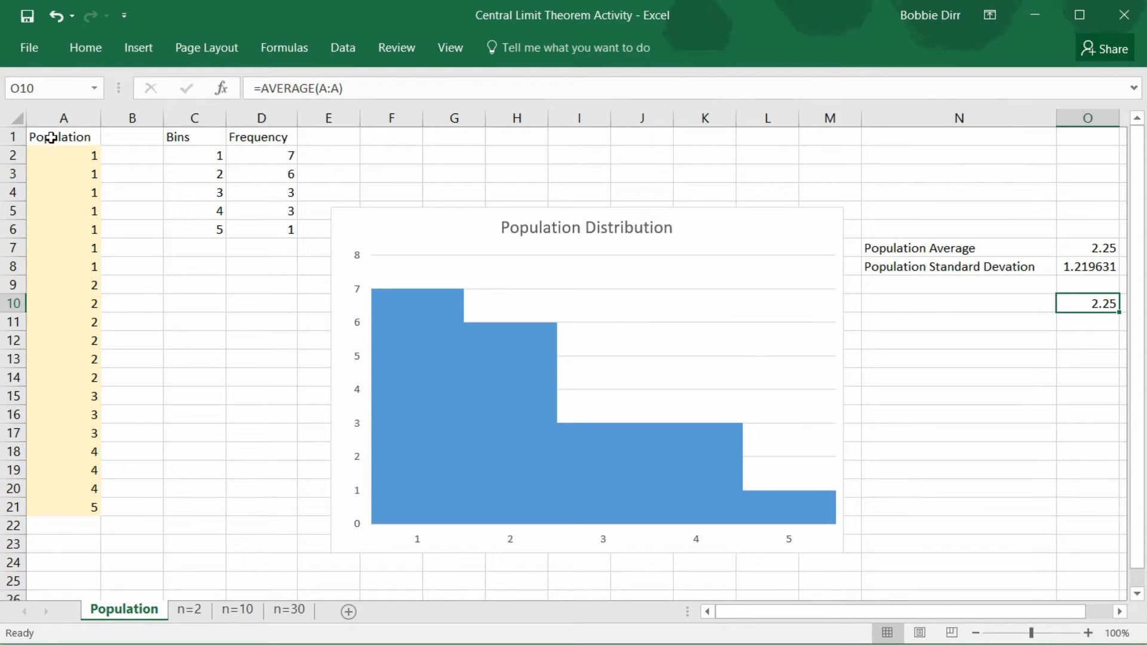
left_click_drag(53, 137, 35, 517)
key("ctrl+c")
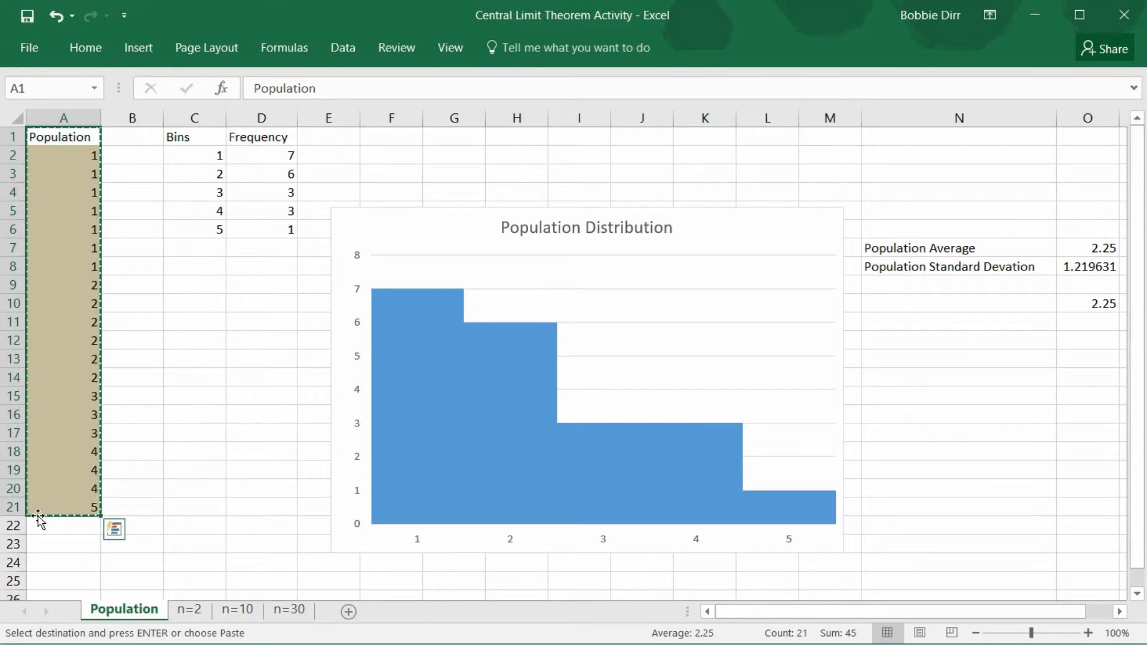
left_click(230, 614)
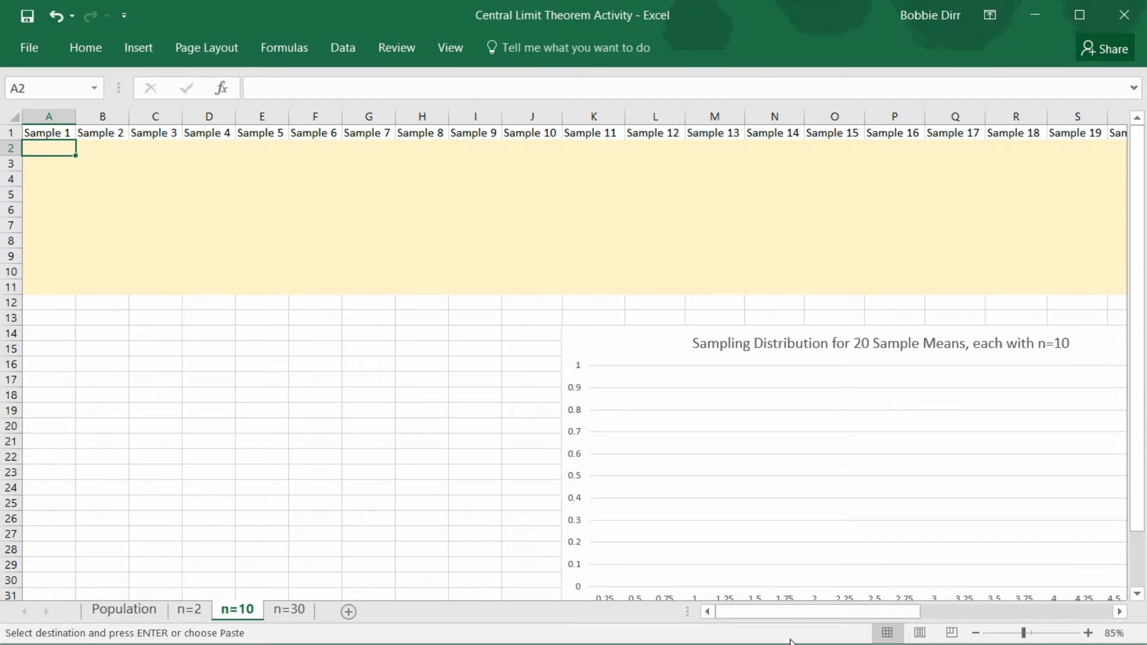
left_click_drag(791, 611, 713, 608)
left_click_drag(885, 611, 1082, 603)
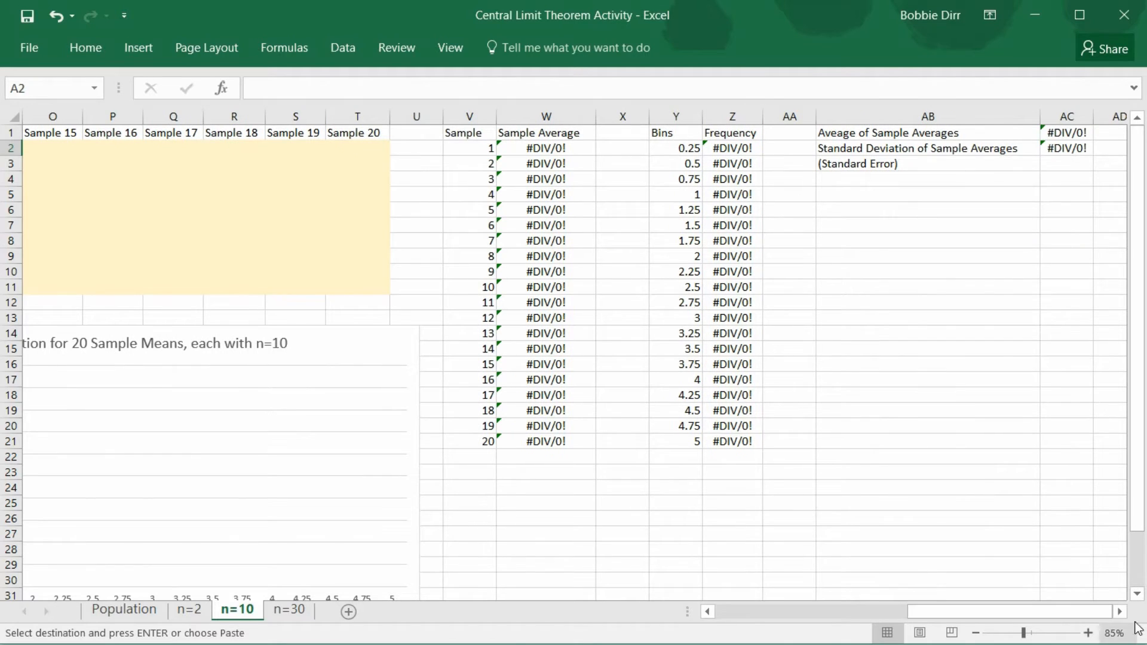
left_click(1109, 134)
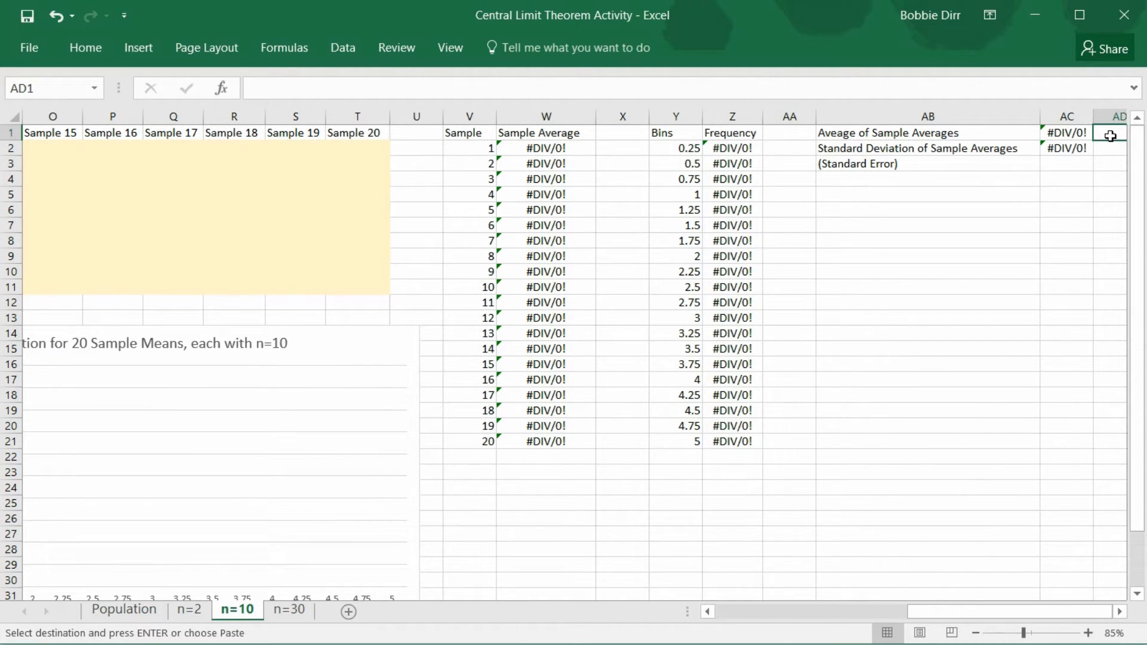
key("ctrl+v")
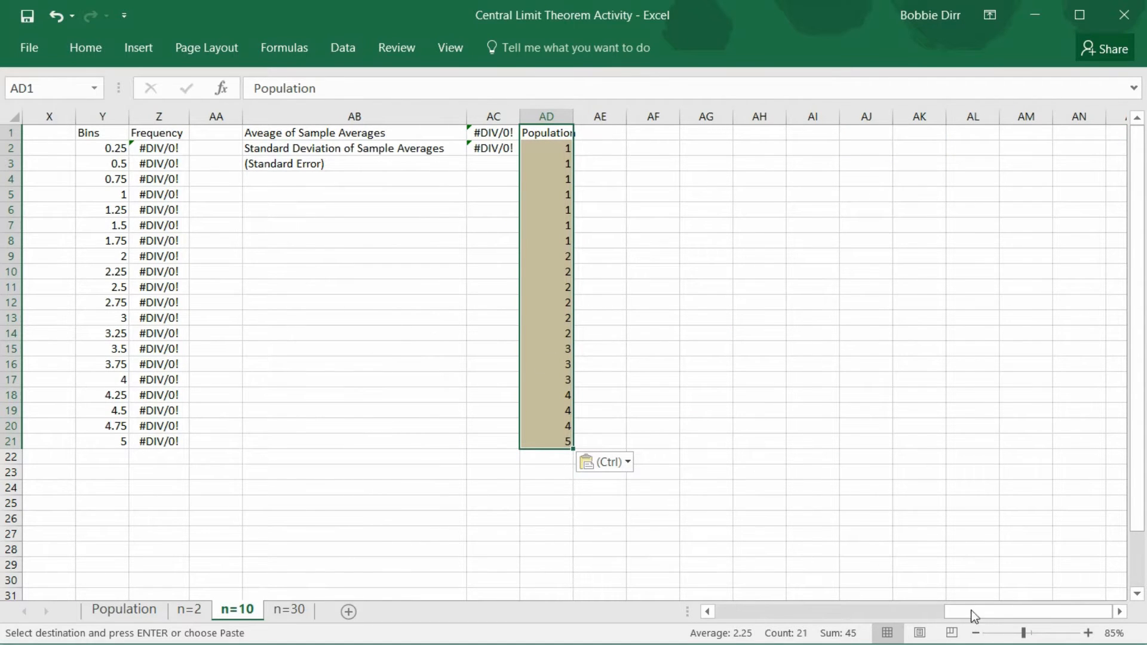
Start the Sampling data analysis tool and set its input range to the Population column with its header, $AD$1:$AD$21
left_click_drag(985, 612, 729, 616)
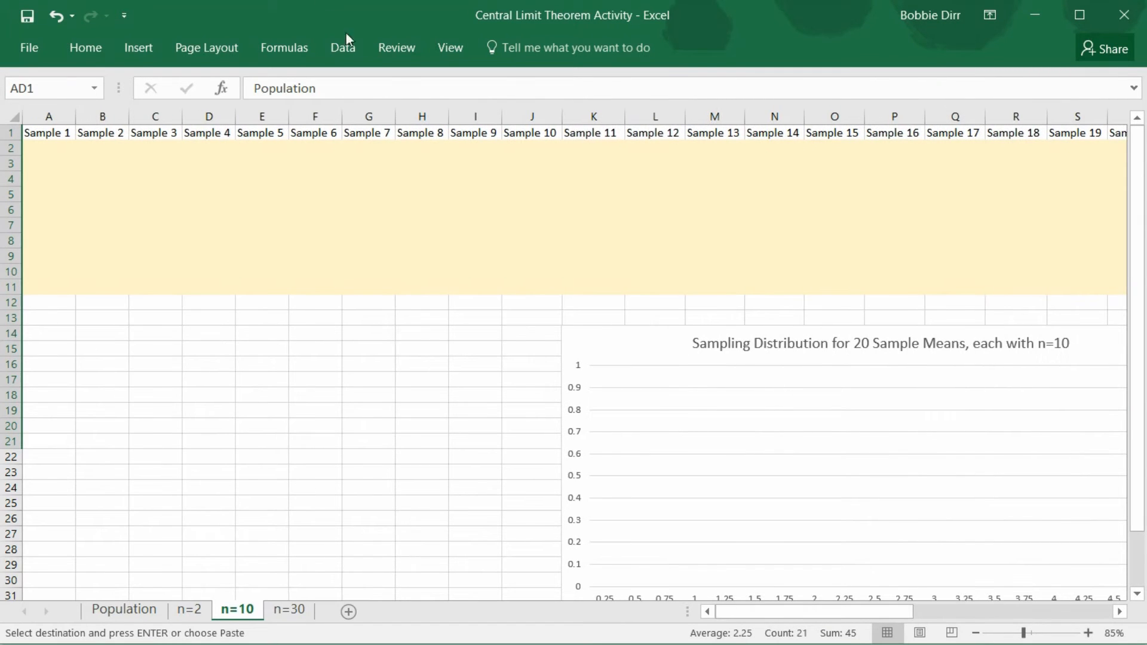
left_click(354, 48)
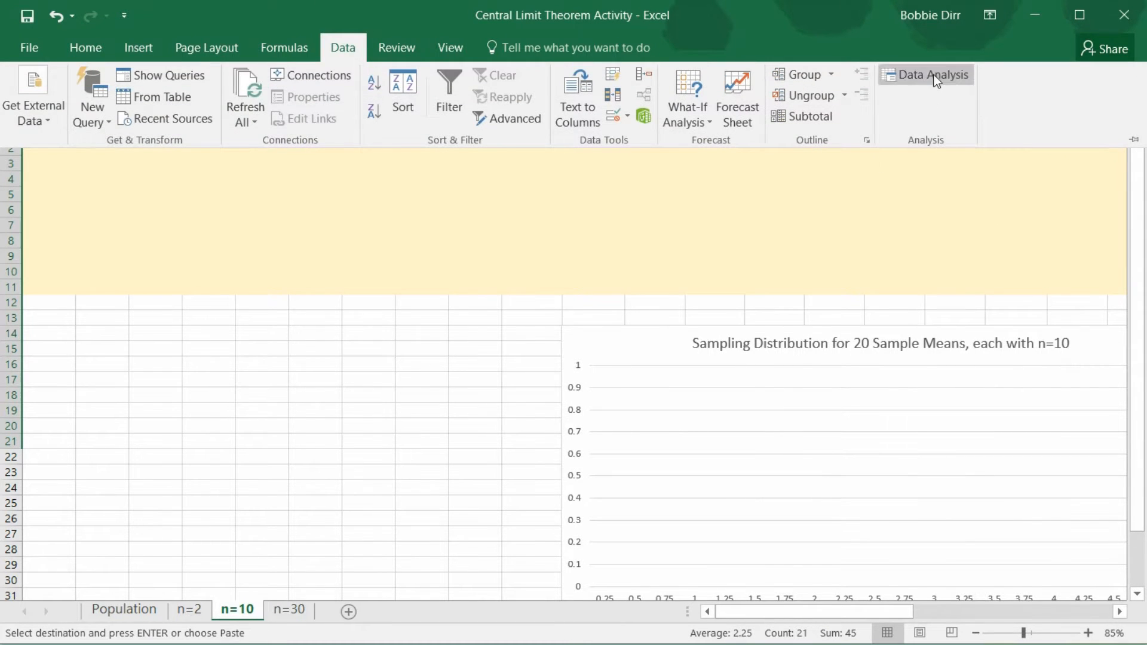
left_click(934, 76)
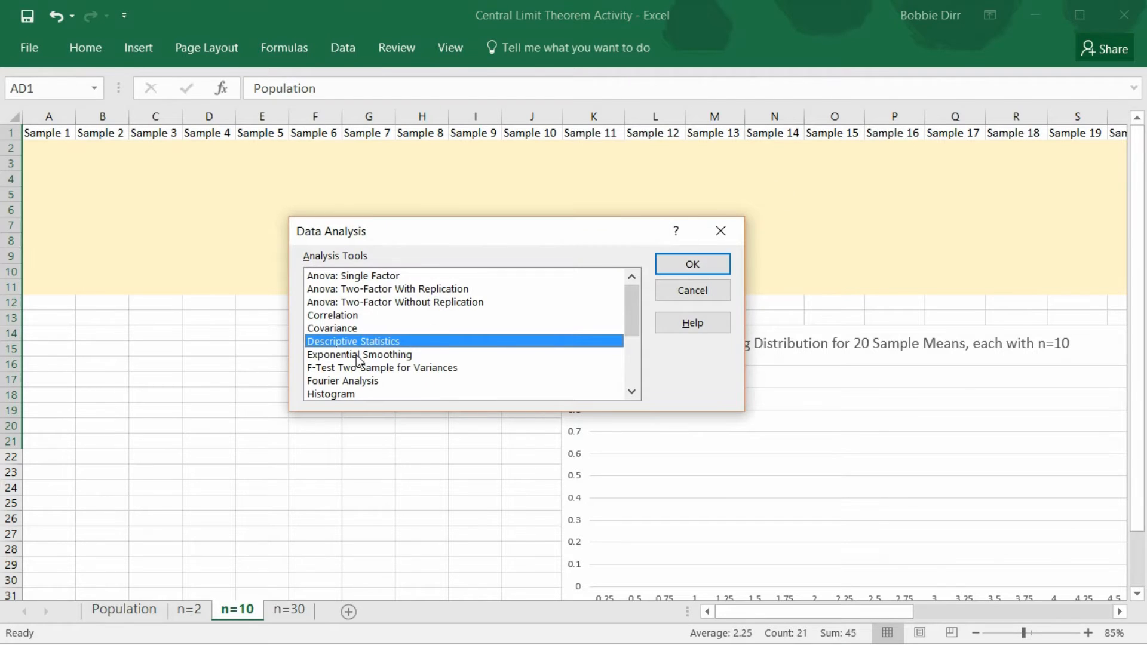
left_click_drag(635, 312, 639, 349)
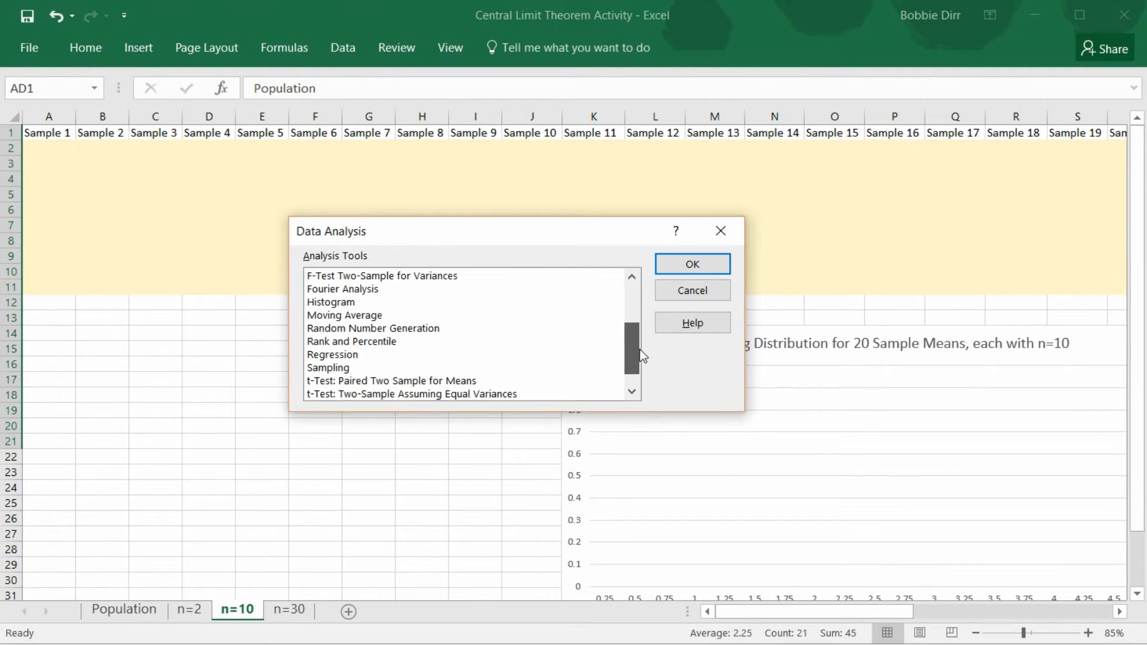
left_click(335, 367)
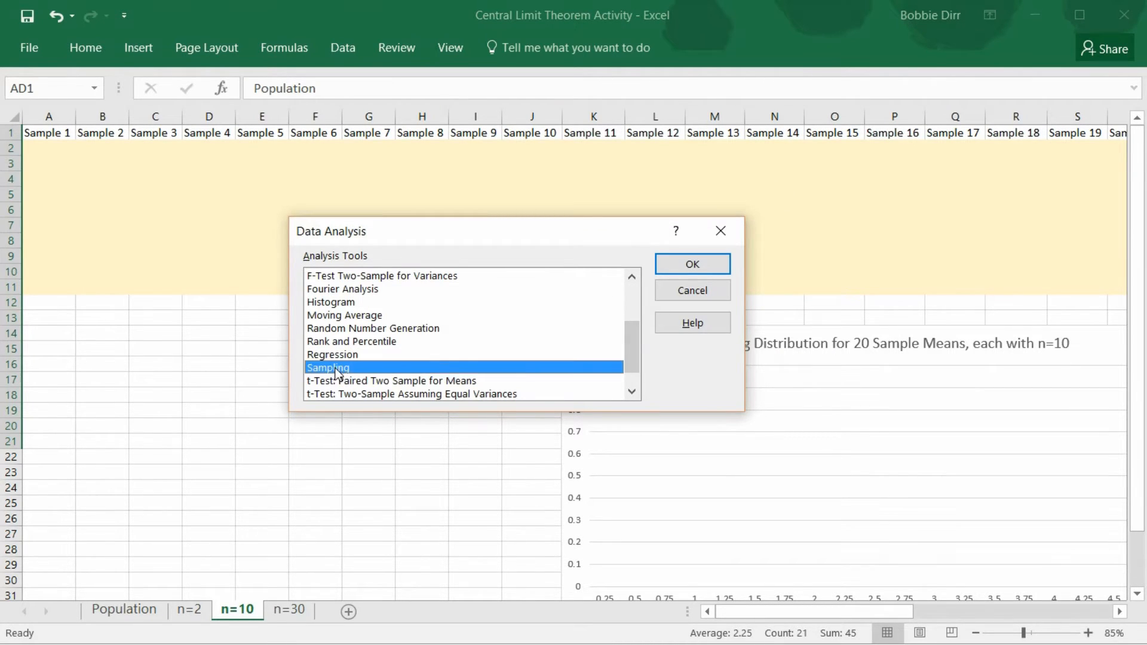
left_click(717, 264)
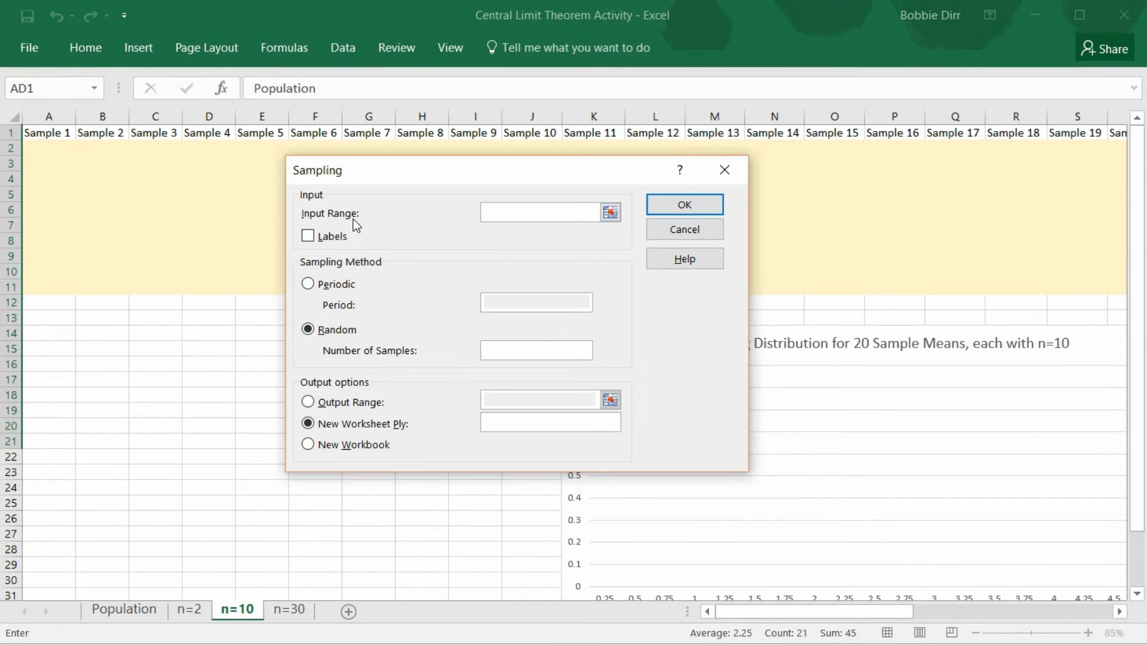
left_click(610, 213)
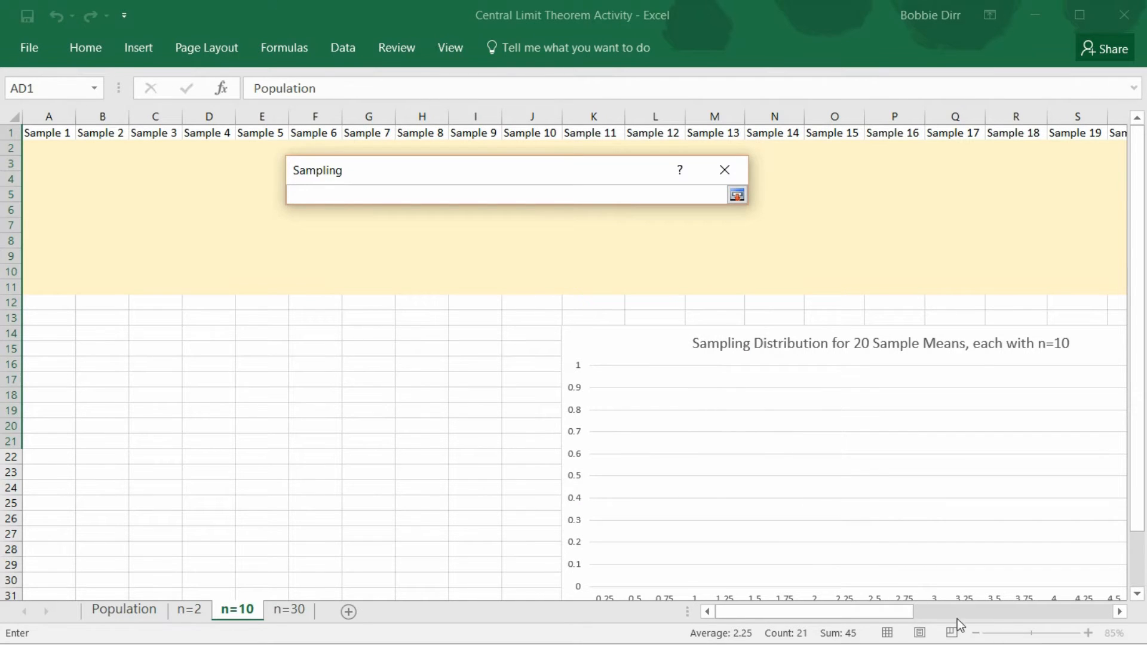
left_click_drag(893, 610, 1110, 610)
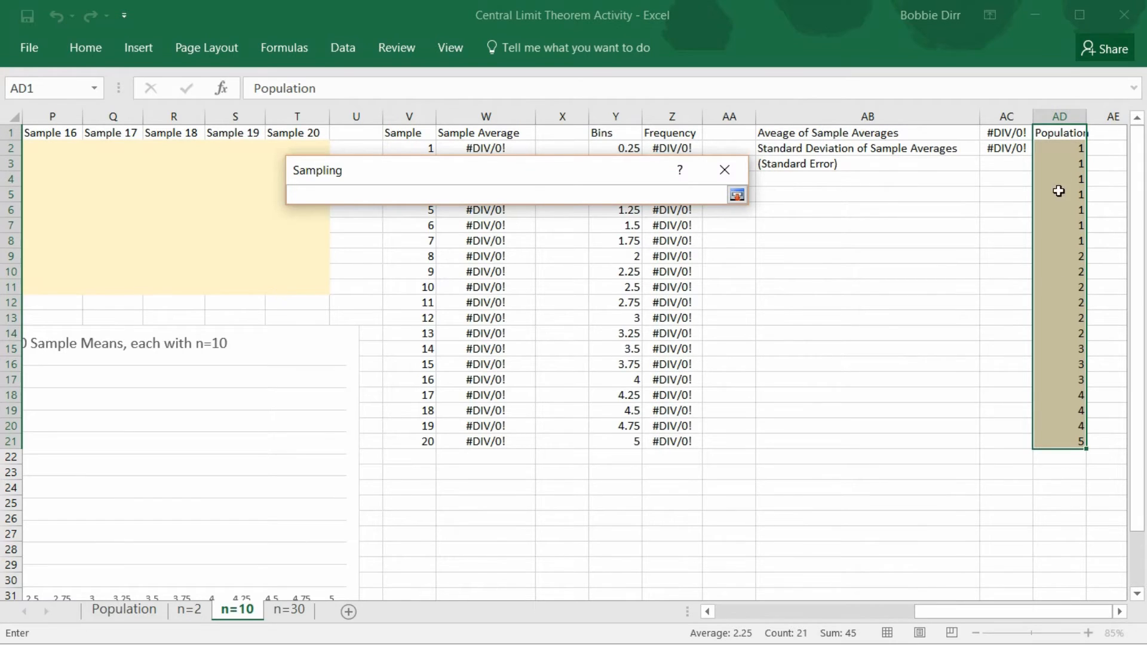
left_click_drag(1057, 132, 1063, 448)
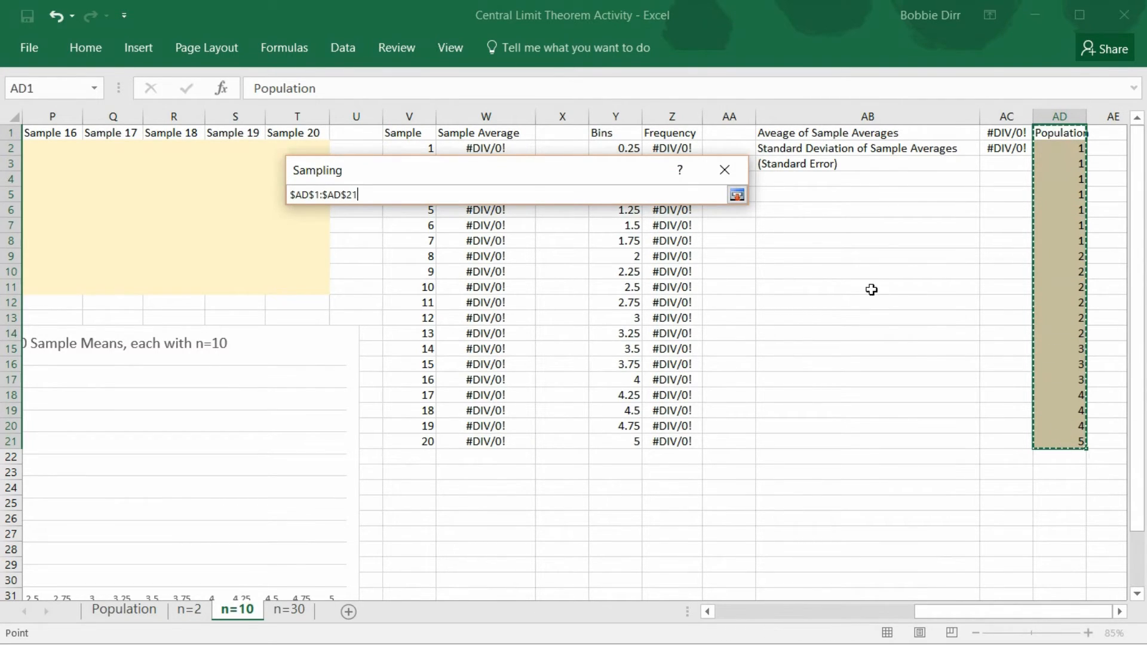
left_click(738, 195)
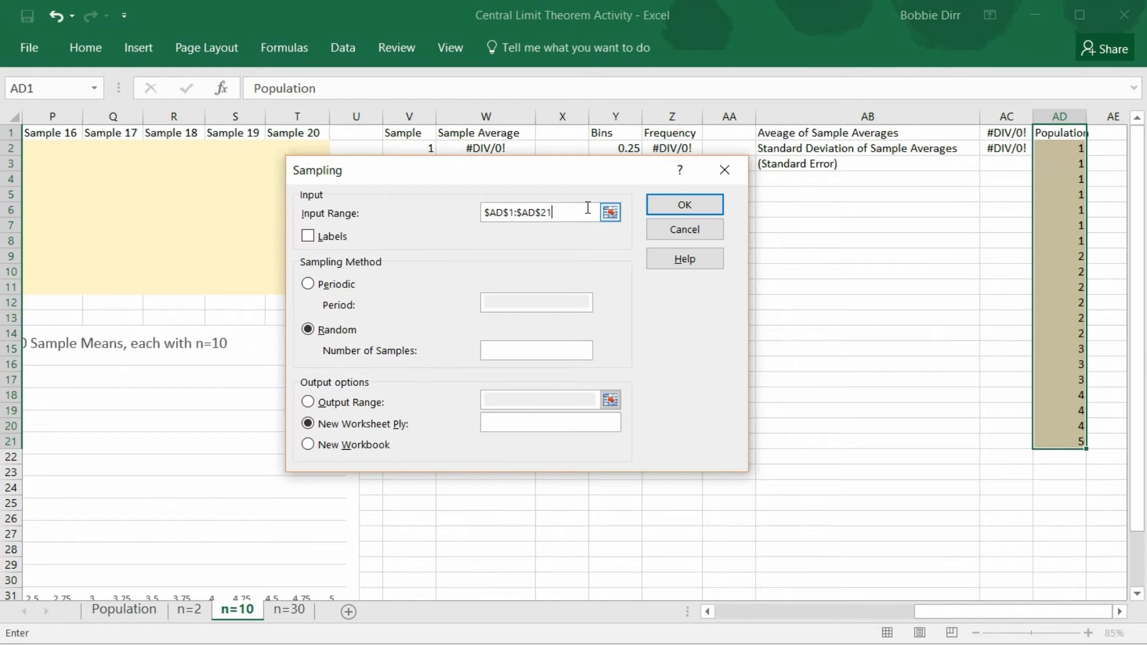
Clear the Sampling input range and reselect the Population column with its header, $AD$1:$AD$21
left_click(609, 212)
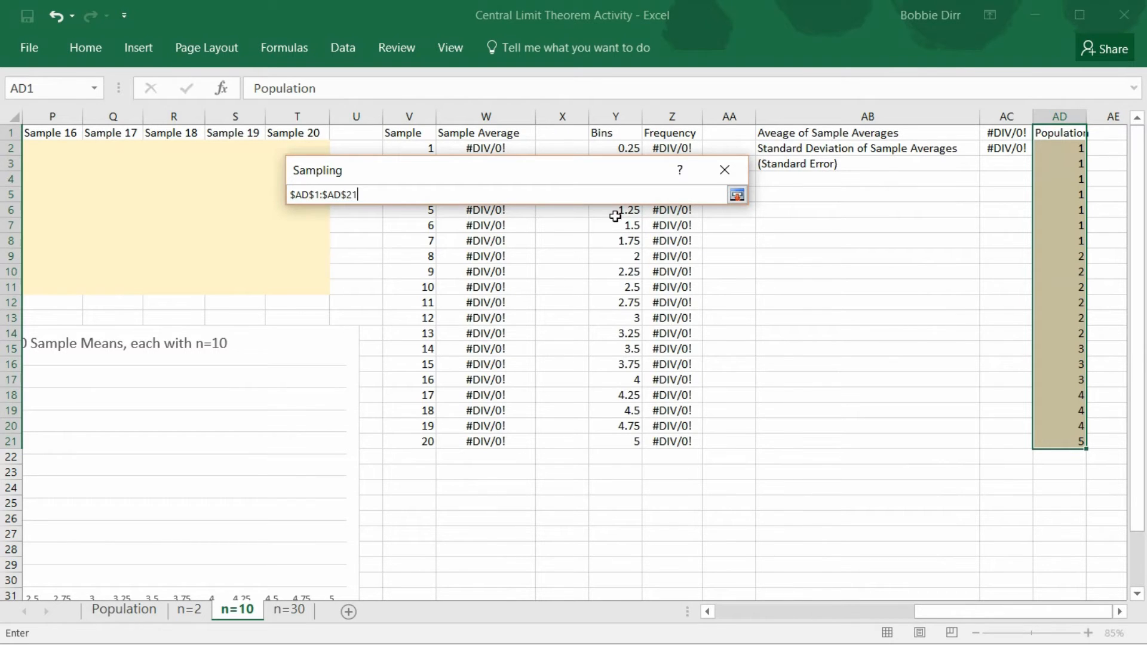
left_click(743, 193)
left_click(610, 213)
left_click(1058, 132)
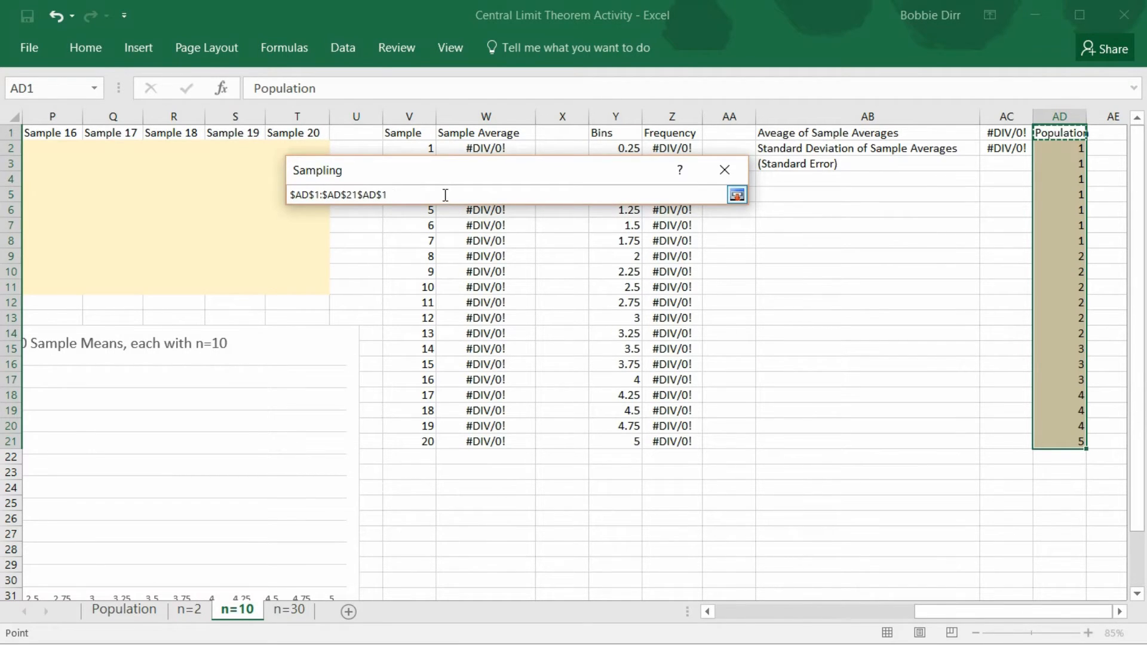
left_click_drag(407, 194, 275, 186)
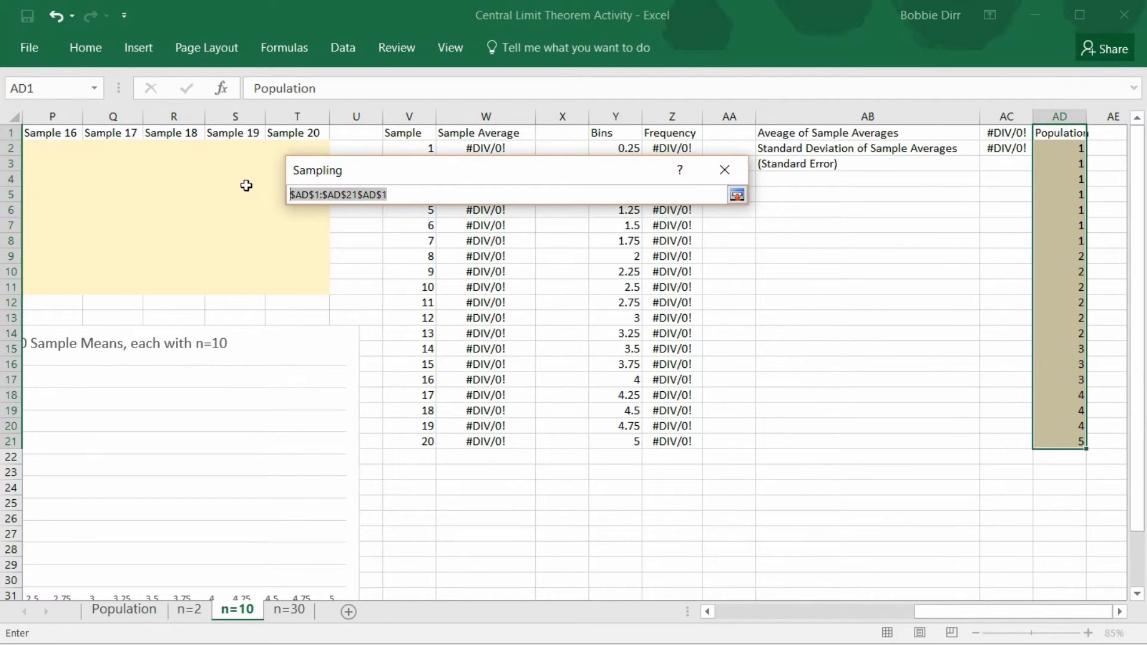
key("BackSpace")
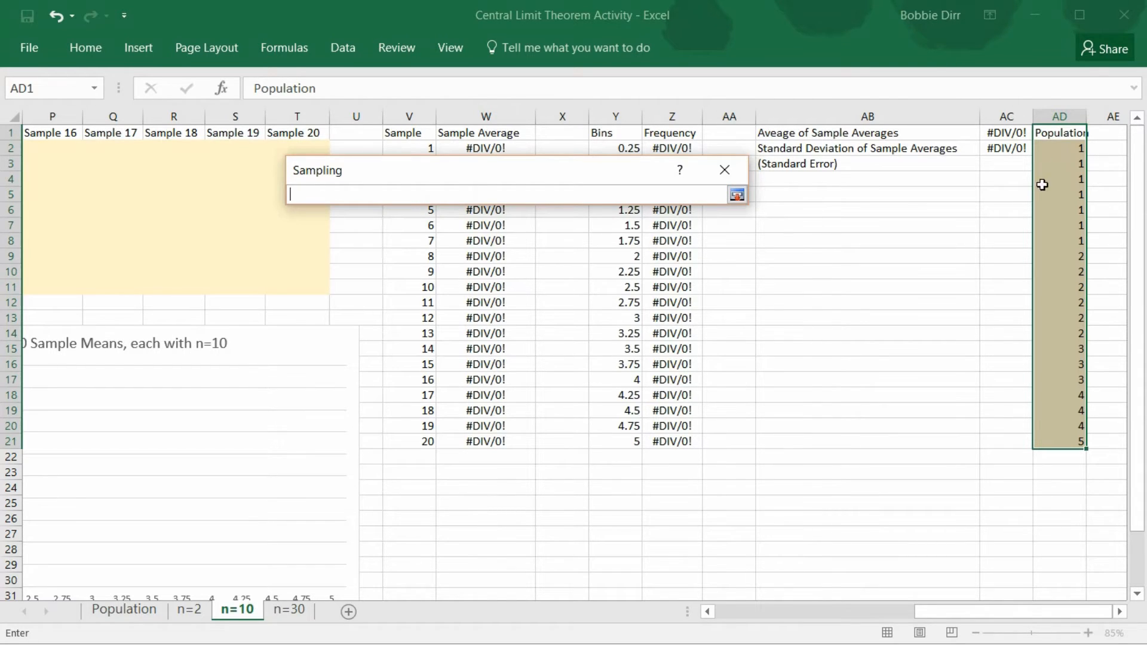
left_click(1069, 131)
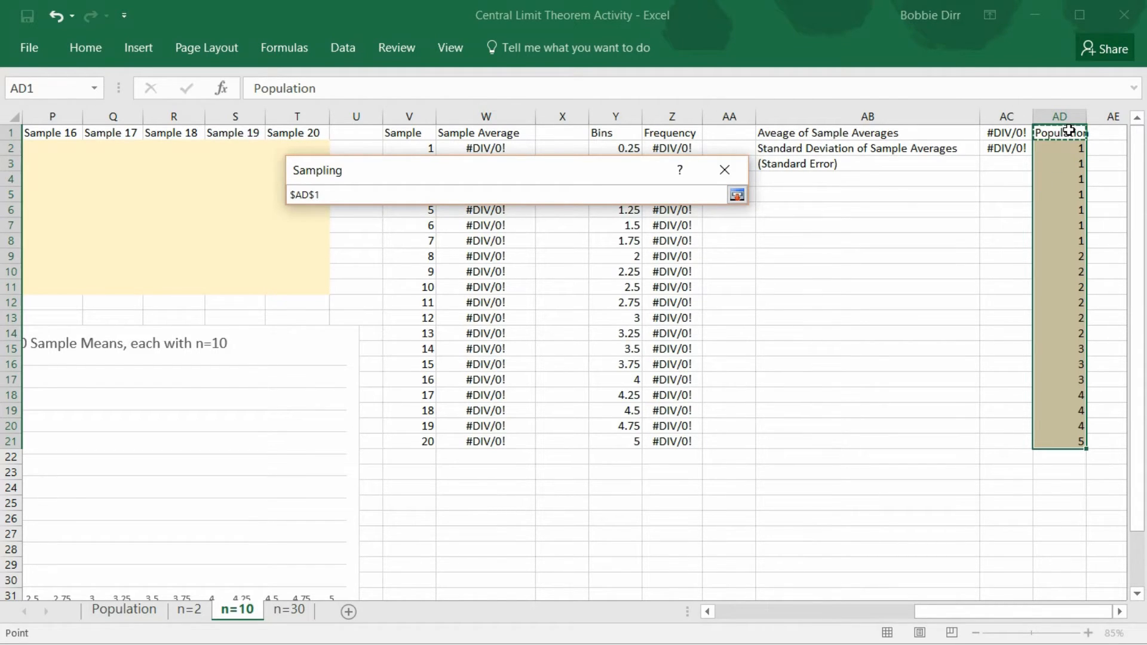
left_click_drag(1068, 131, 1077, 445)
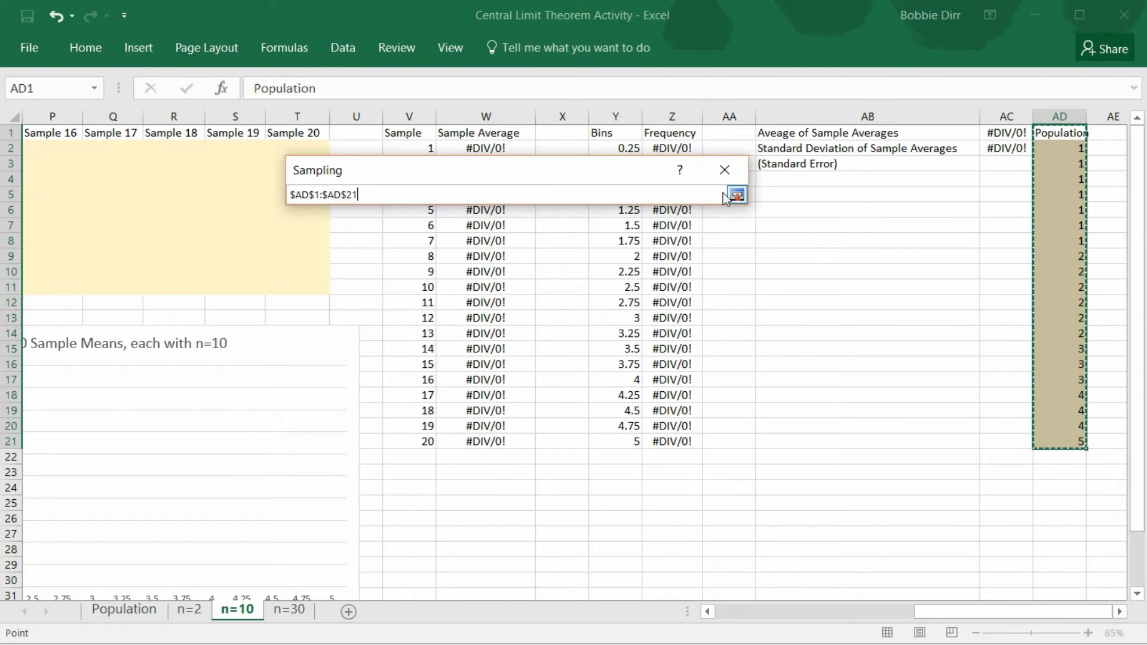
left_click(736, 195)
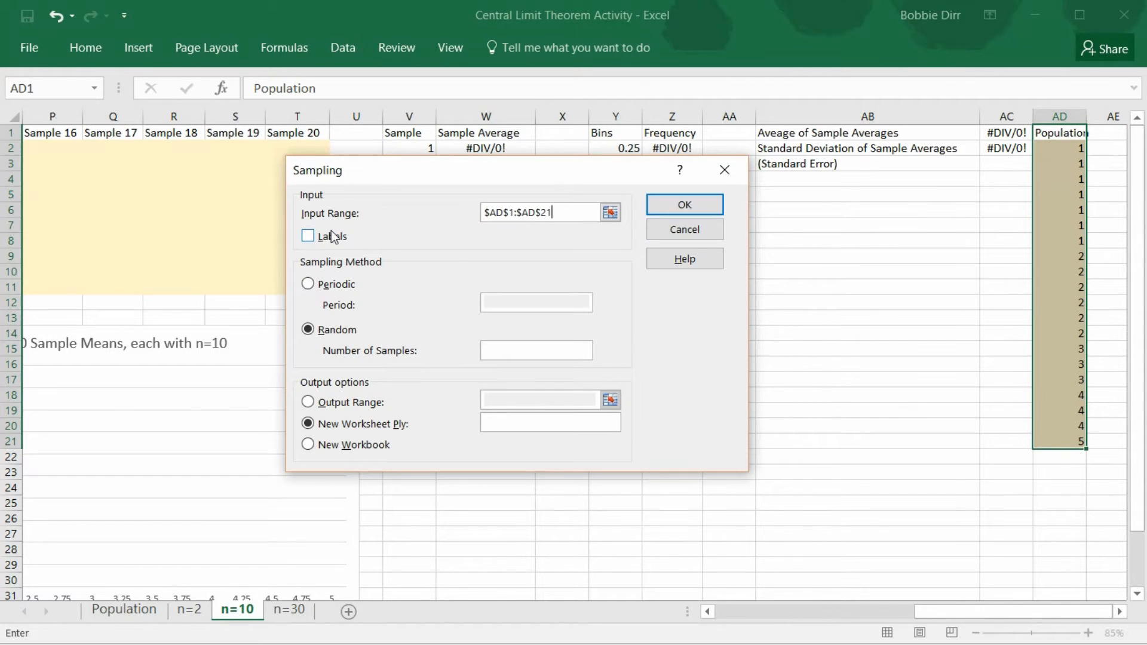
Mark the Sampling input range as containing labels and set the random method to draw 10 samples
left_click(307, 237)
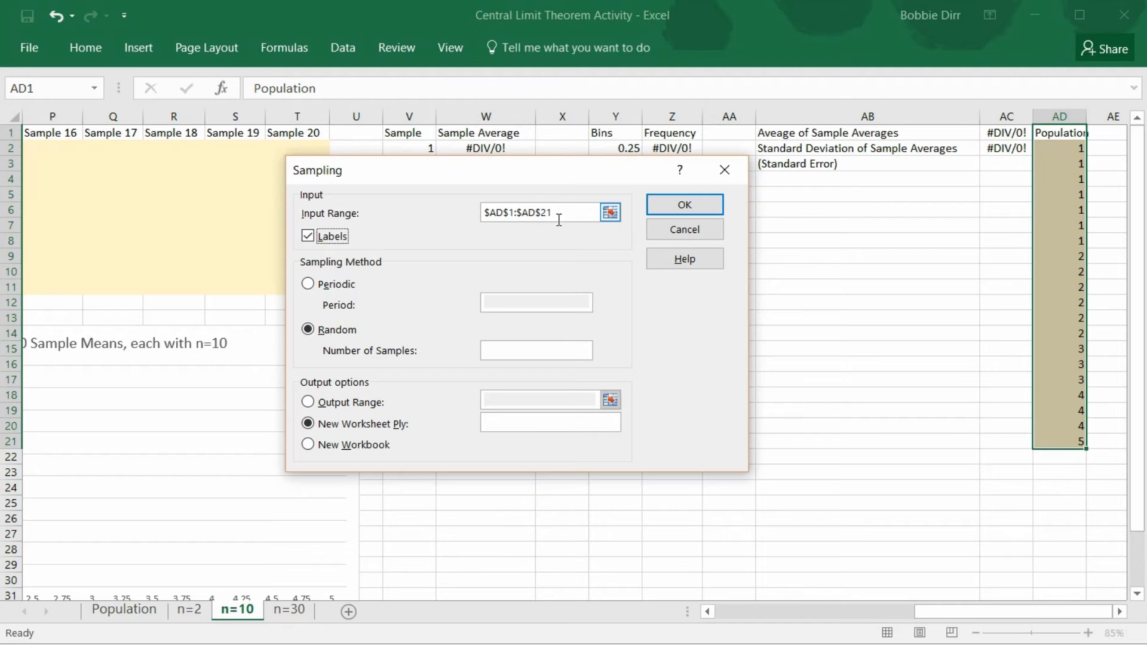
left_click(313, 332)
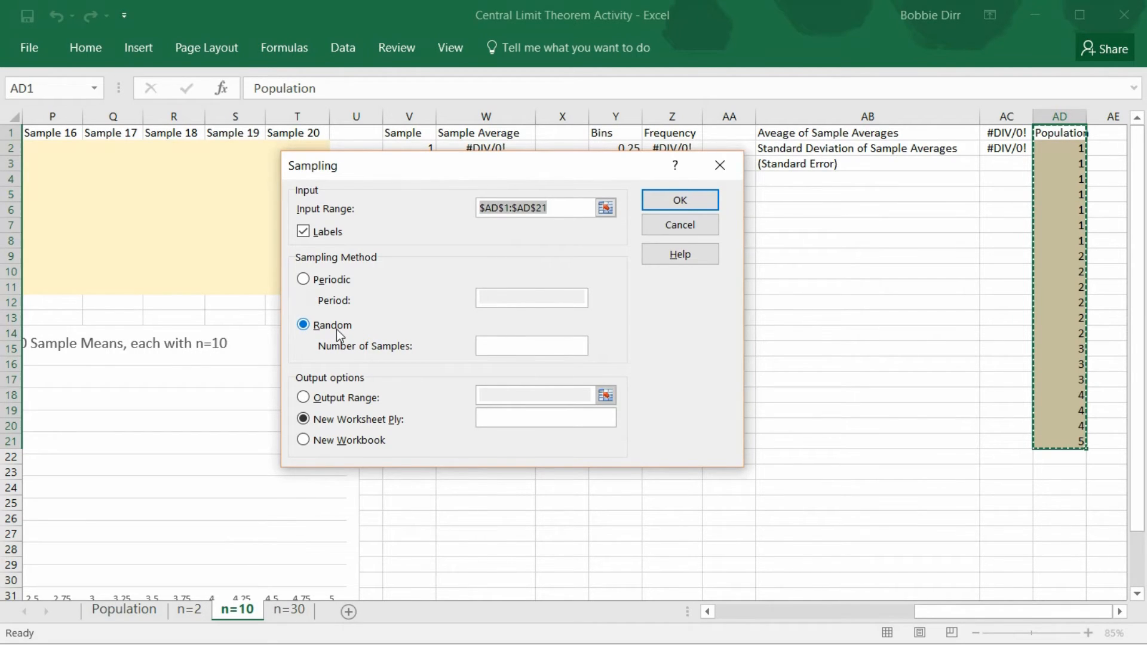
left_click(531, 345)
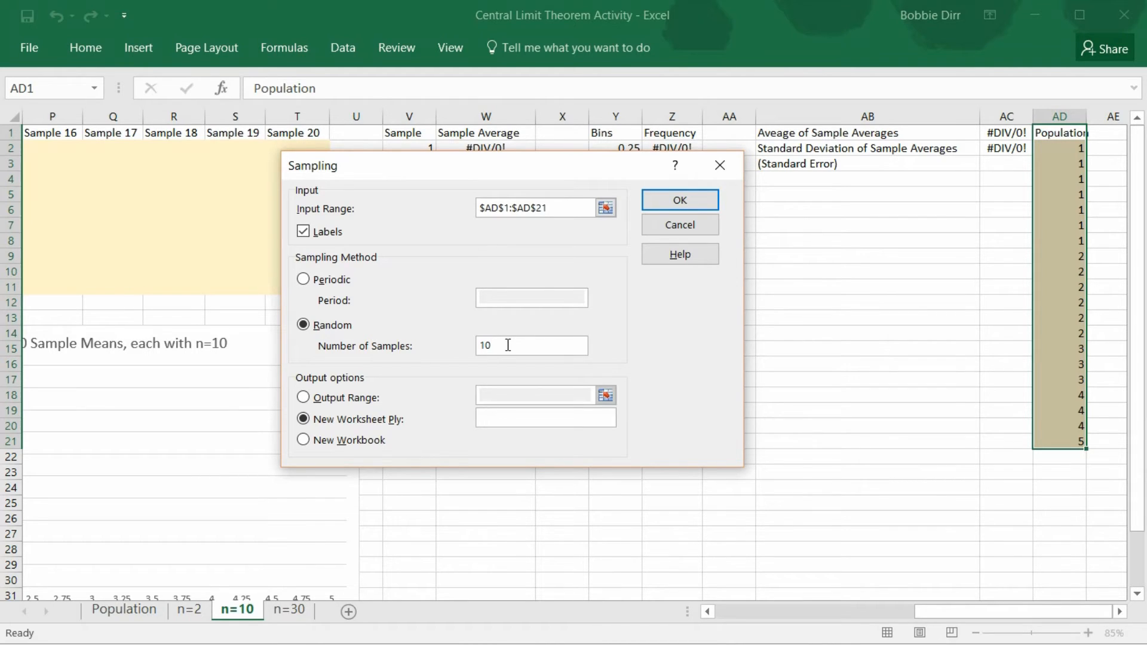
Set the Sampling output range to the Sample 1 column, $A$2:$A$11, on the n=10 sheet and generate the sample
left_click(346, 398)
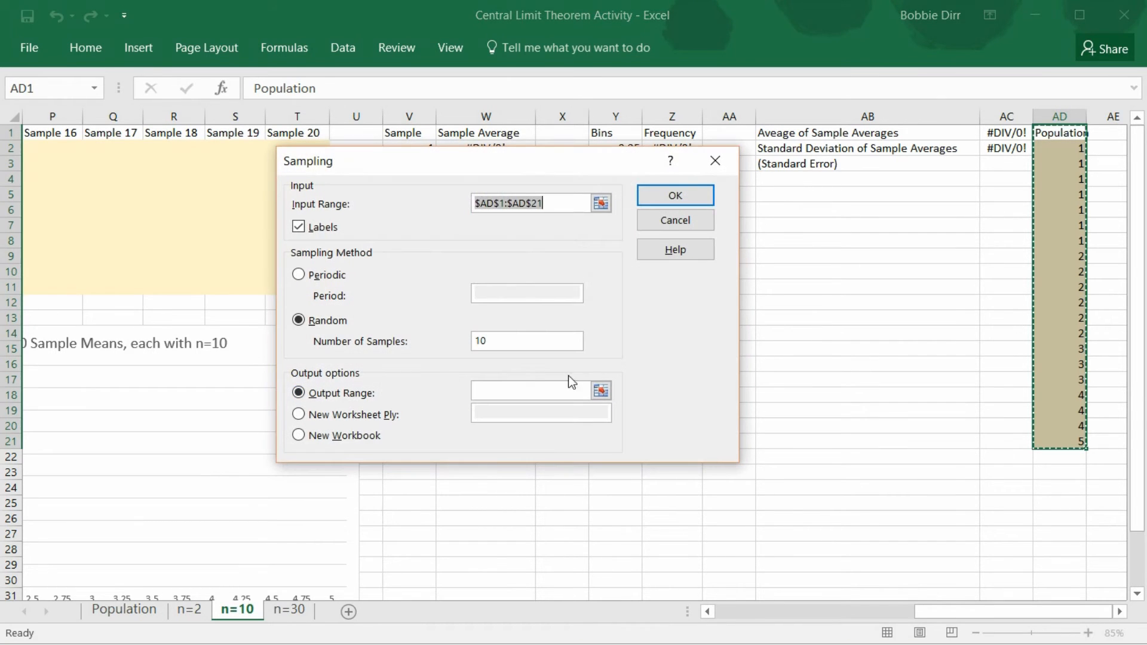
left_click(600, 391)
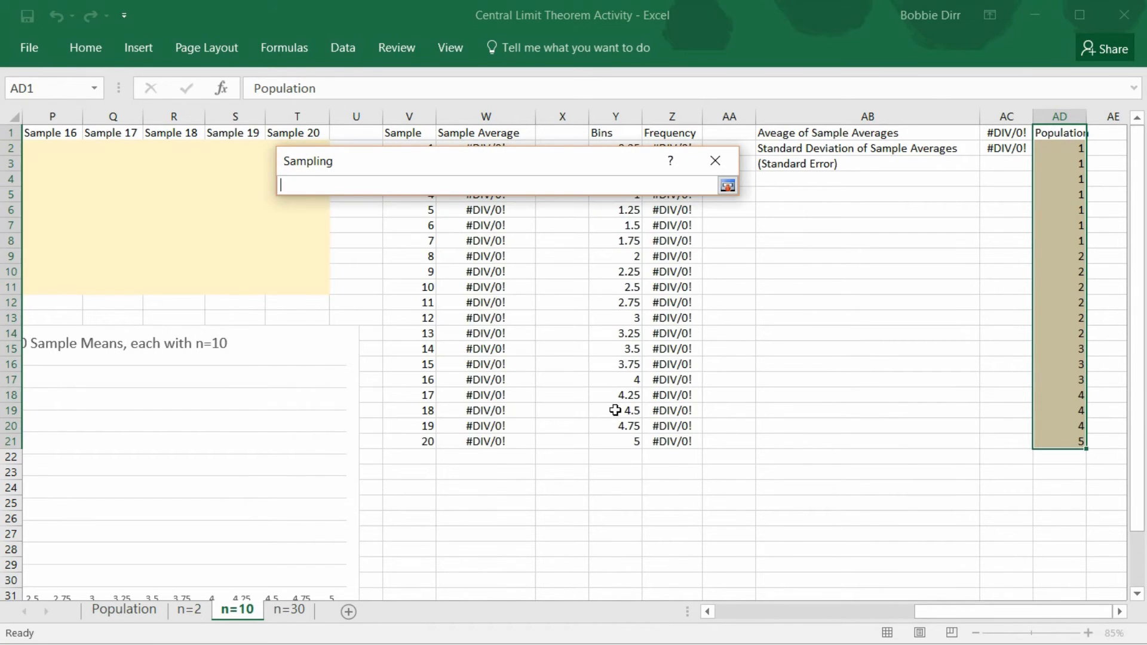
left_click_drag(972, 610, 725, 608)
left_click_drag(61, 147, 56, 285)
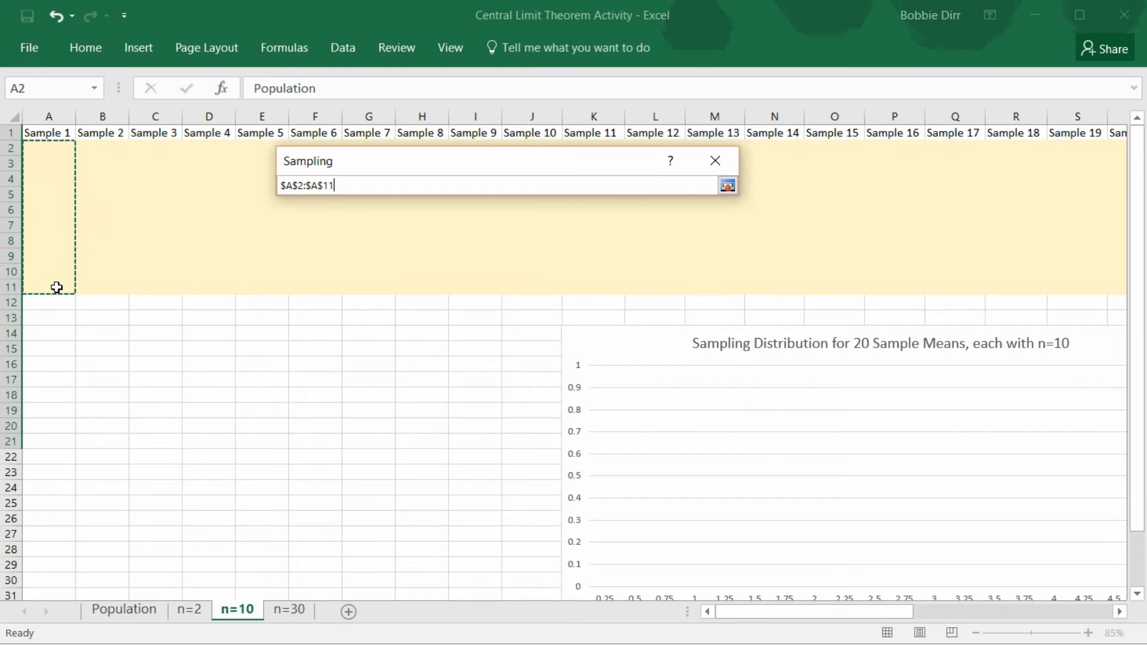
left_click(730, 187)
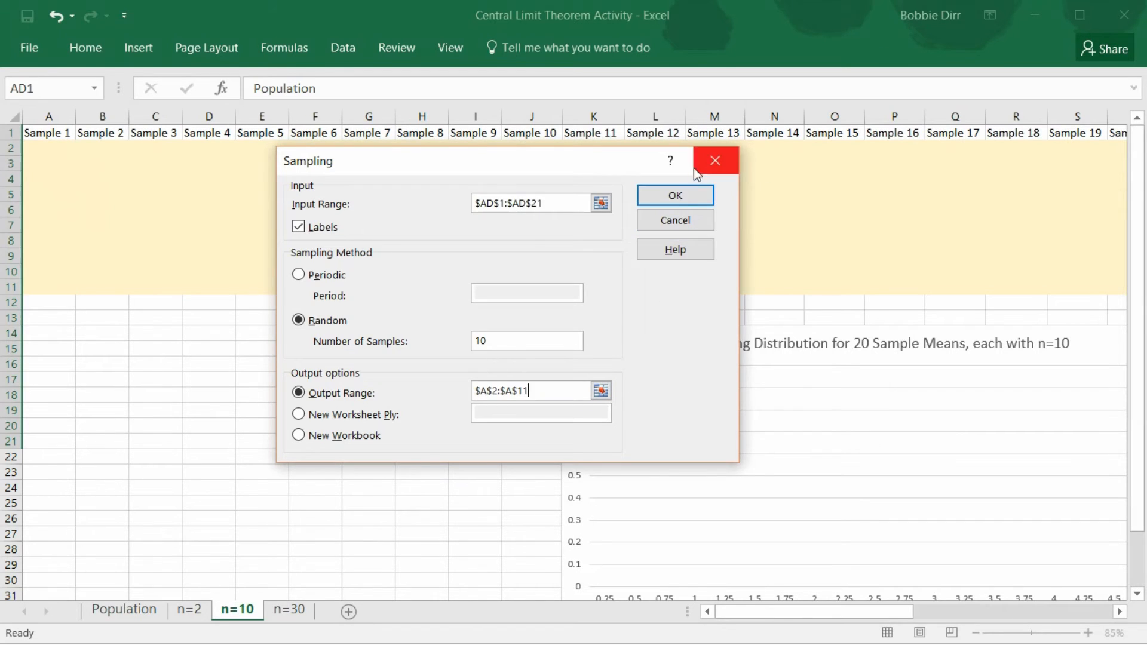
left_click(675, 197)
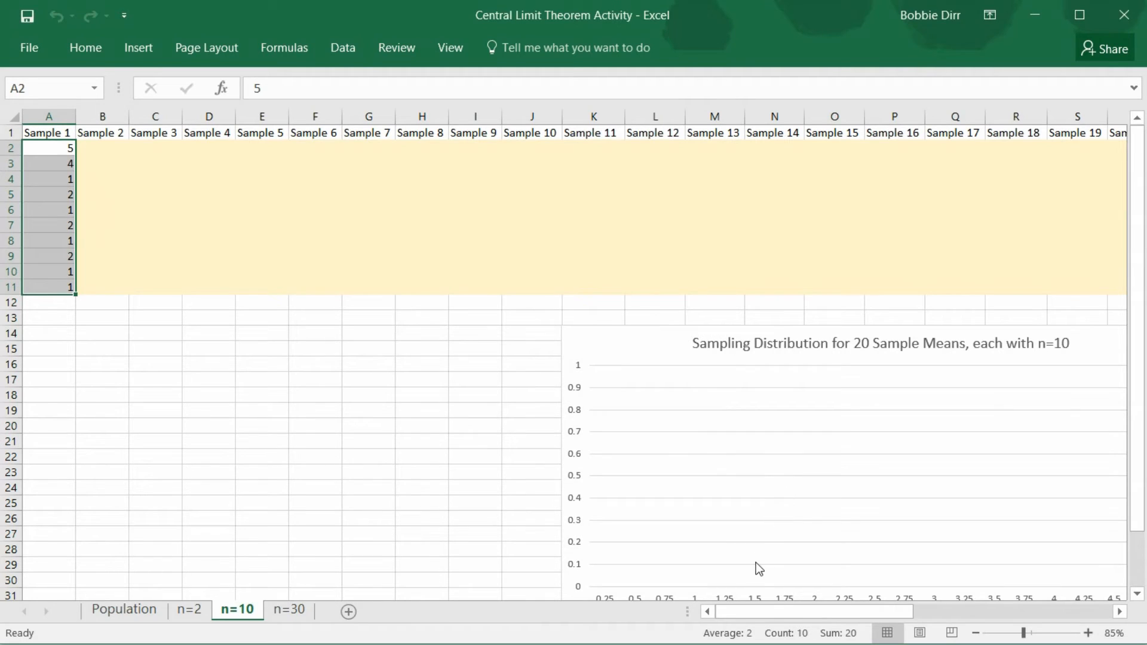
Run the Sampling tool again with the same input settings, outputting 10 random values to the Sample 2 column, $B$2:$B$11
left_click_drag(776, 604, 702, 610)
left_click(349, 48)
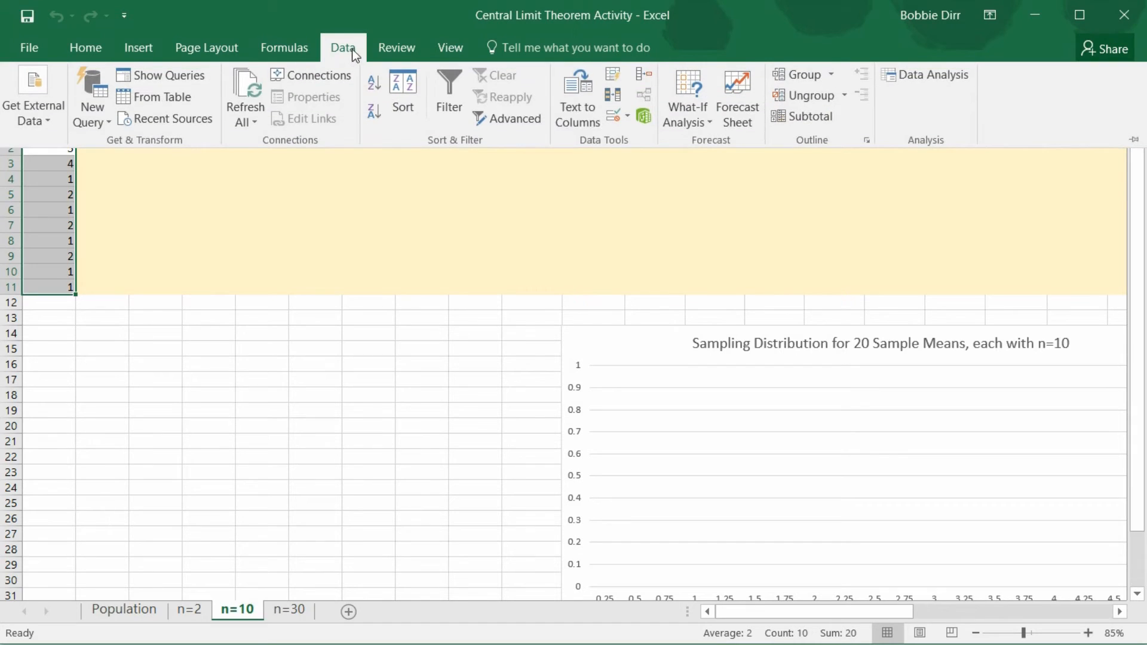
left_click(949, 82)
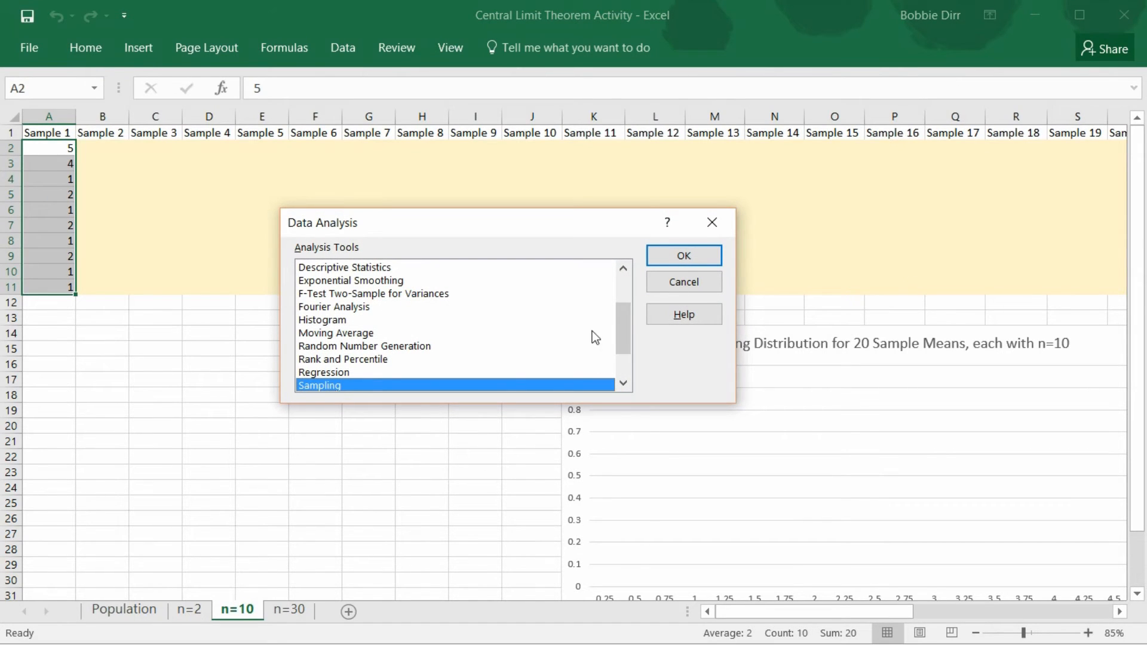
left_click(686, 260)
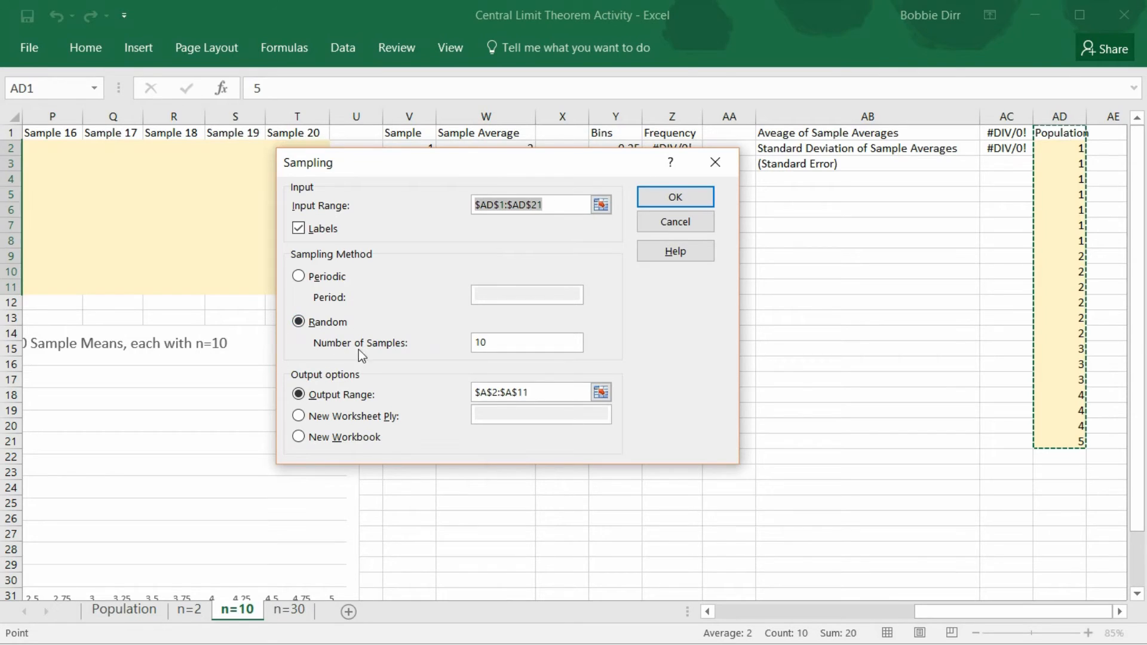
left_click(601, 393)
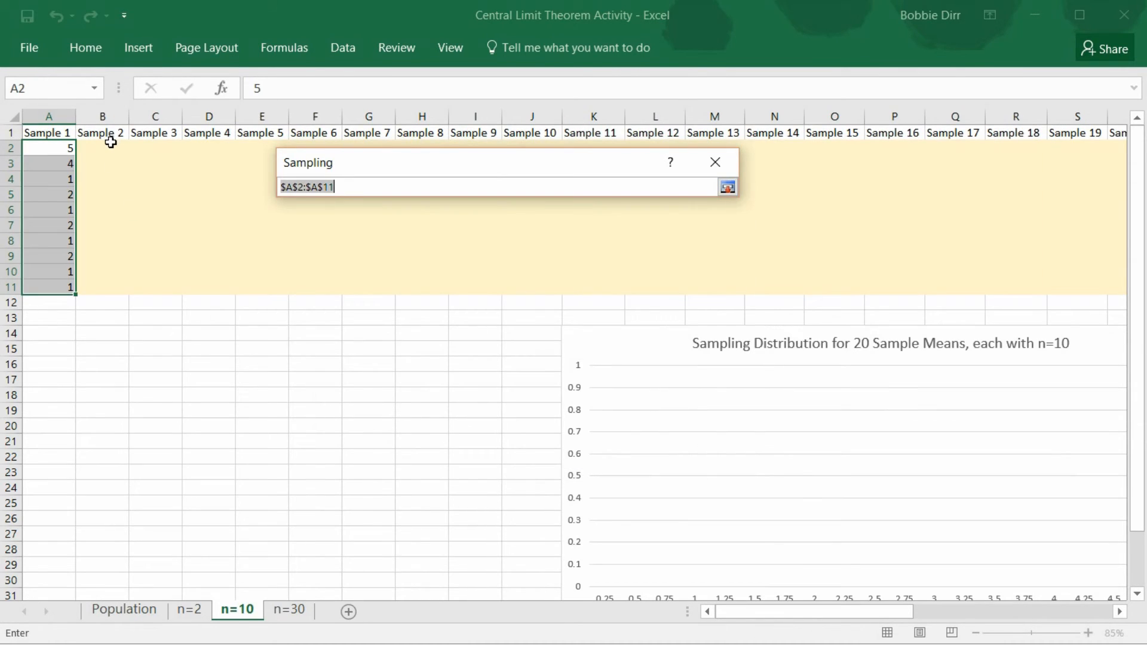
left_click_drag(111, 145, 105, 285)
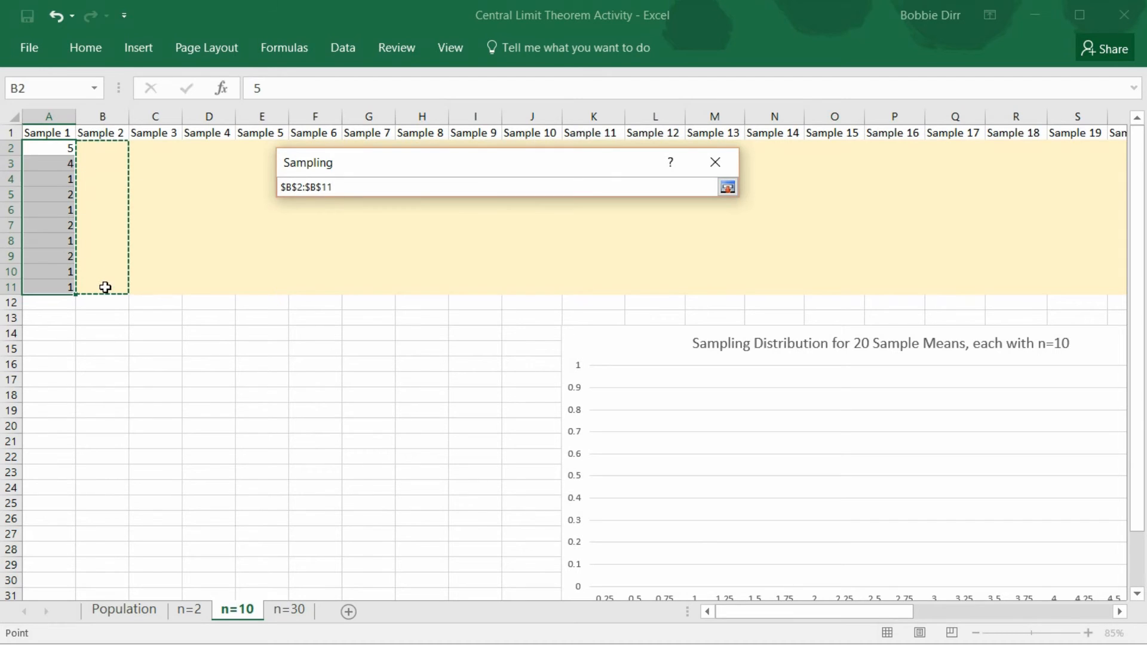
left_click(729, 189)
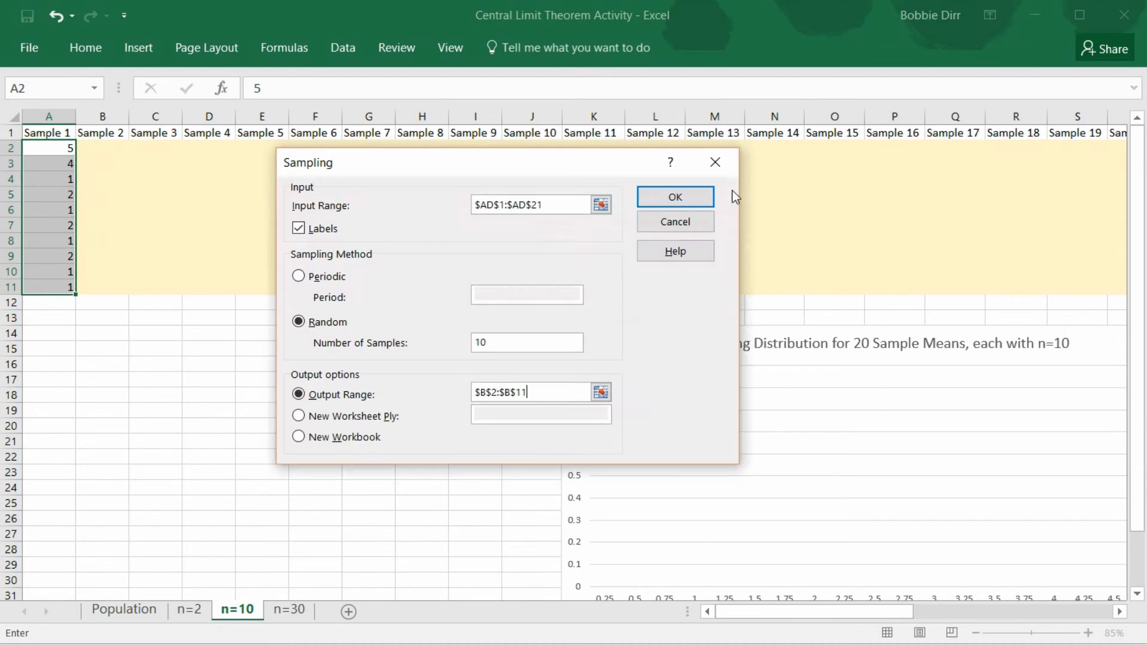
left_click(700, 198)
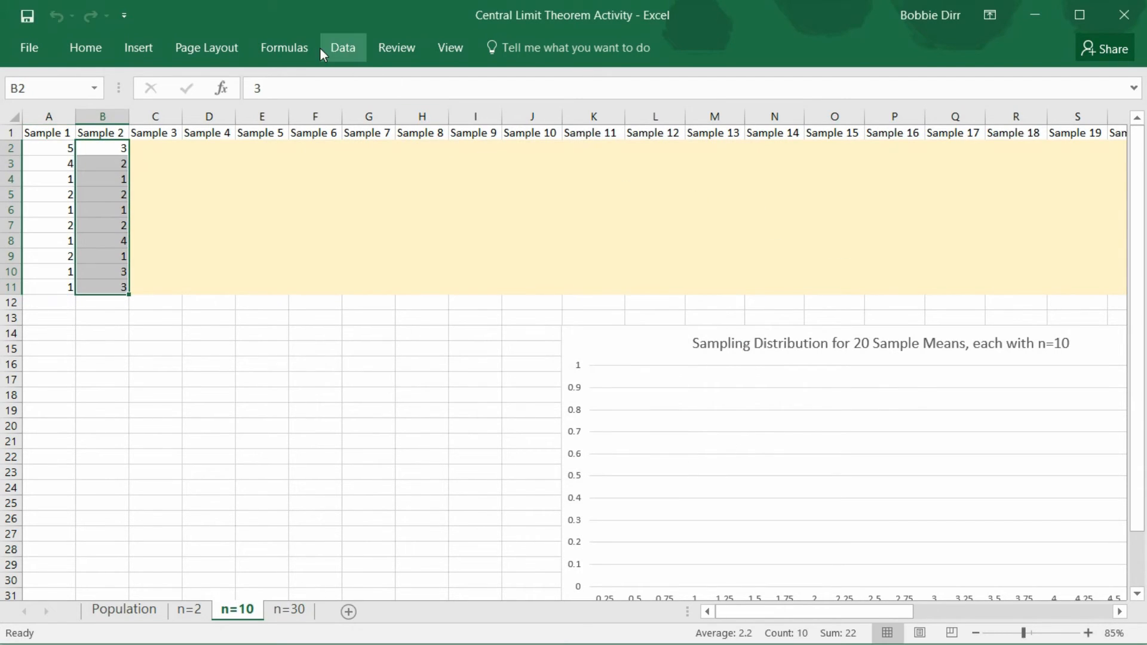
Generate another random sample of 10 from the population with the Sampling tool, output to the Sample 3 column, $C$2:$C$11
left_click(334, 52)
left_click(940, 79)
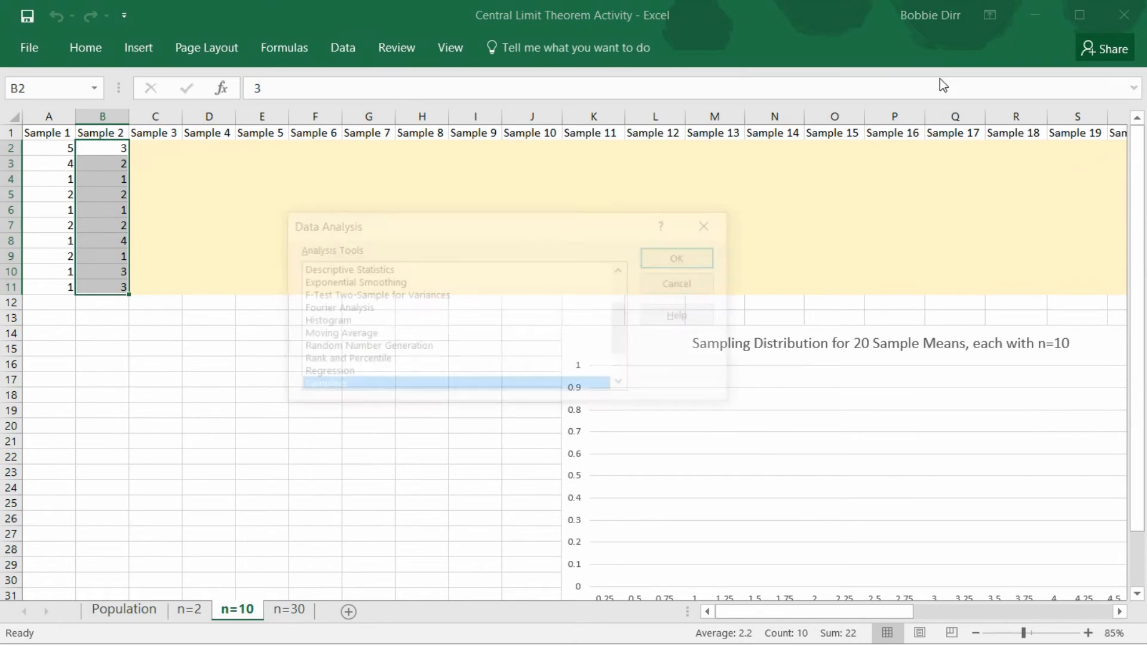
left_click(681, 257)
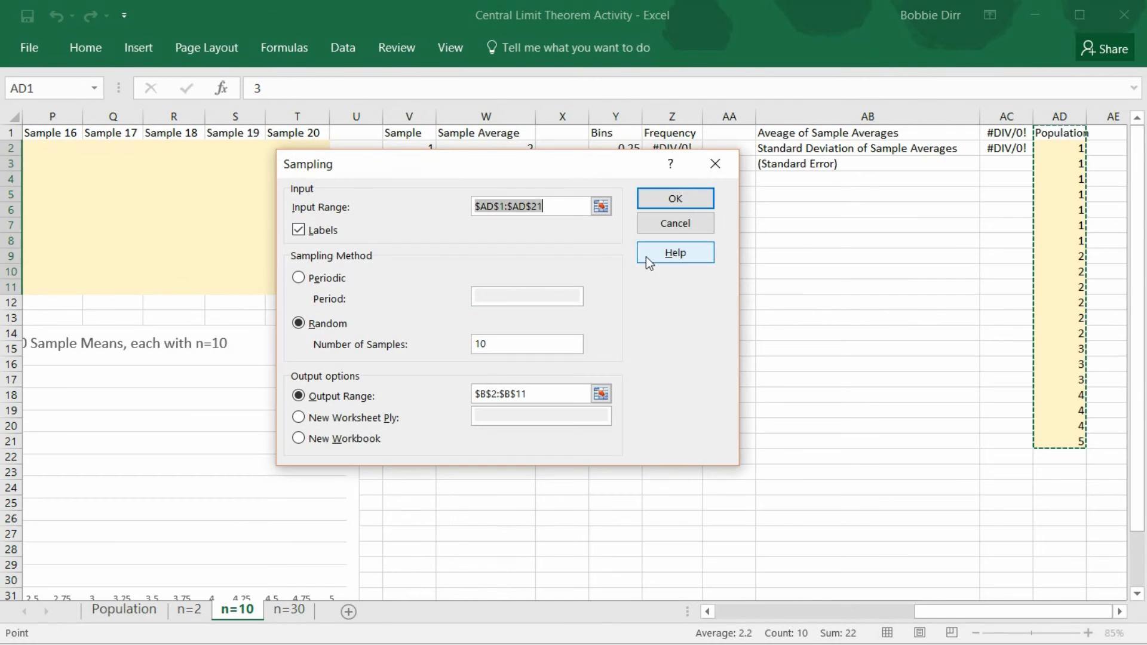
left_click(601, 393)
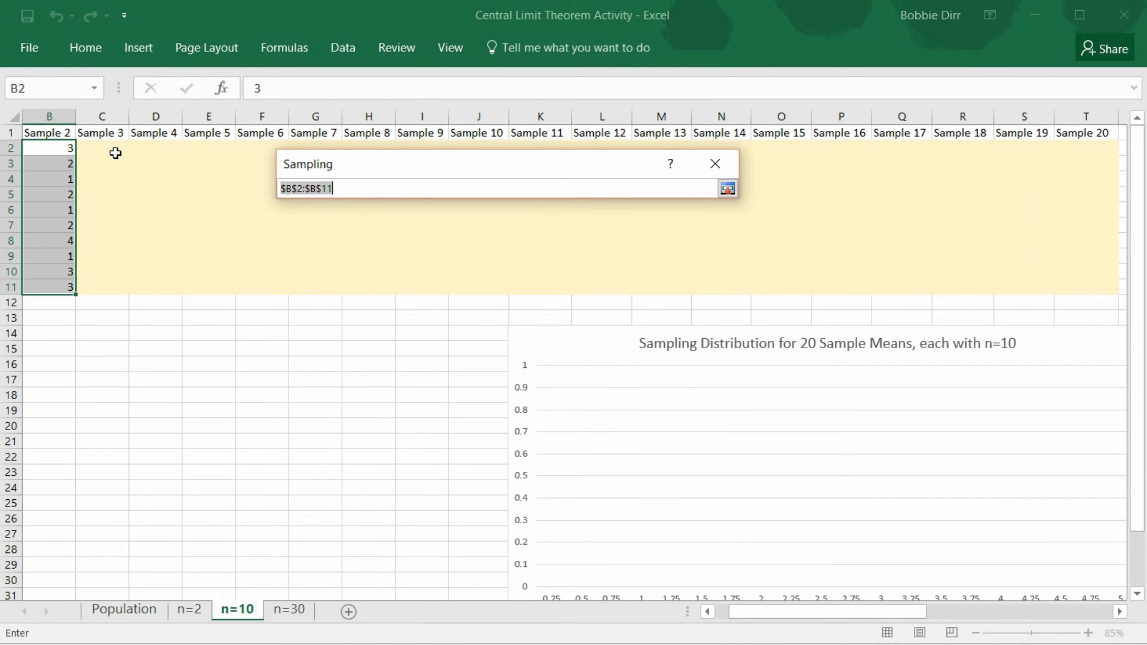
left_click_drag(115, 152, 118, 287)
left_click(728, 188)
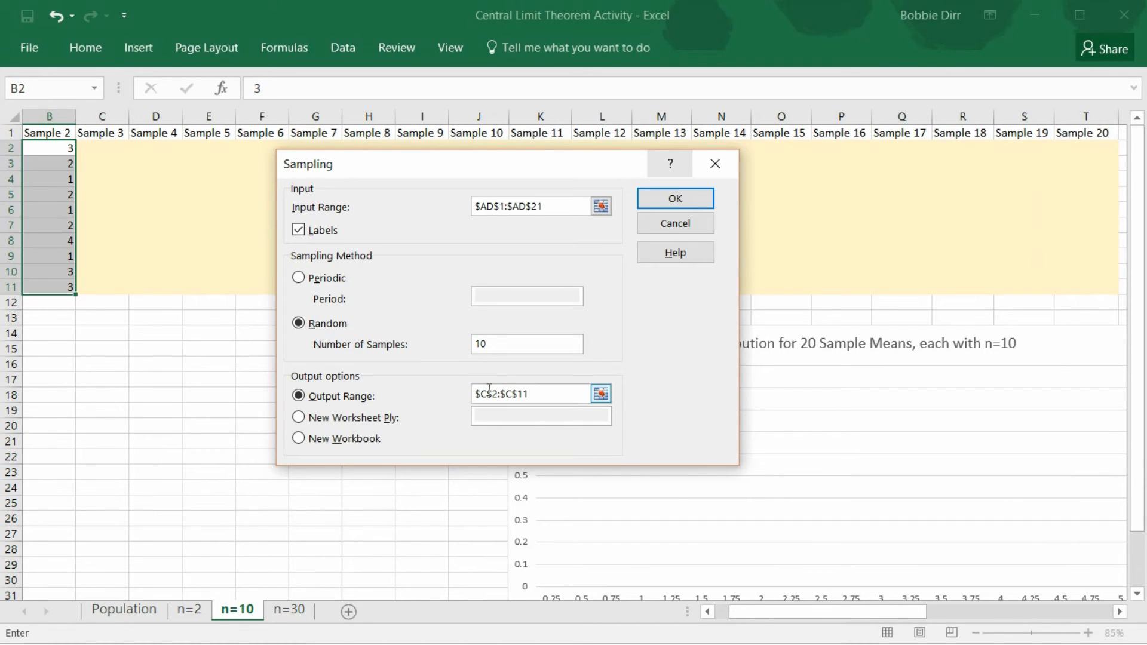
left_click(704, 198)
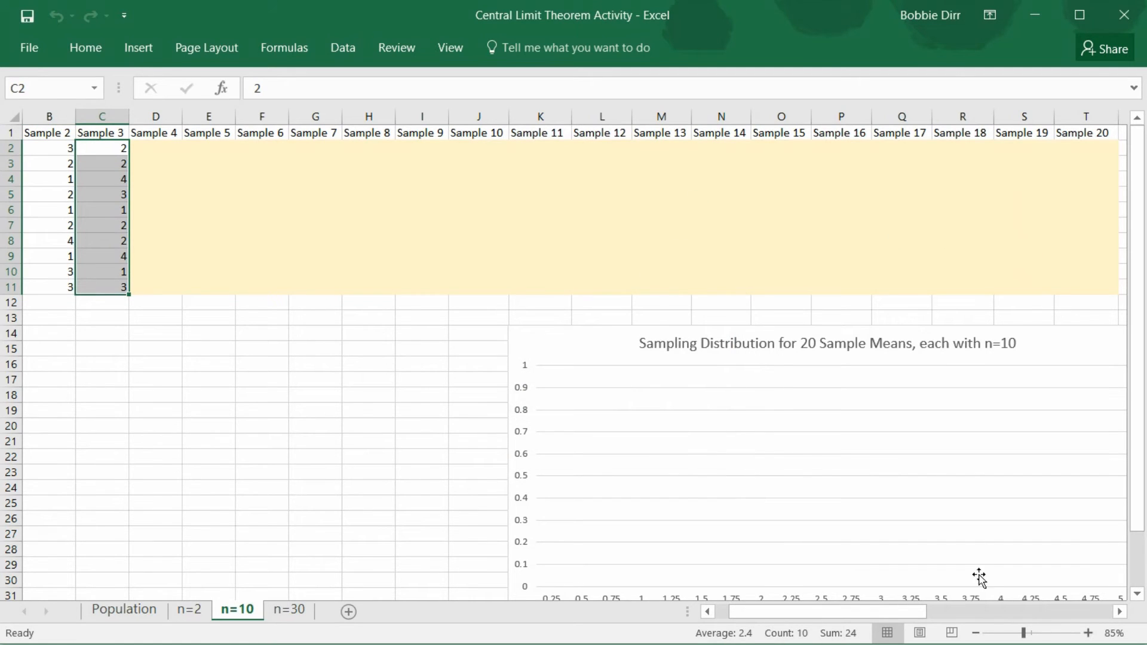
Examine the Sample Average and Frequency columns on the n=10 sheet, and the summary table and sample columns on the n=30 sheet
left_click_drag(851, 617, 1014, 586)
left_click_drag(1013, 588, 1009, 582)
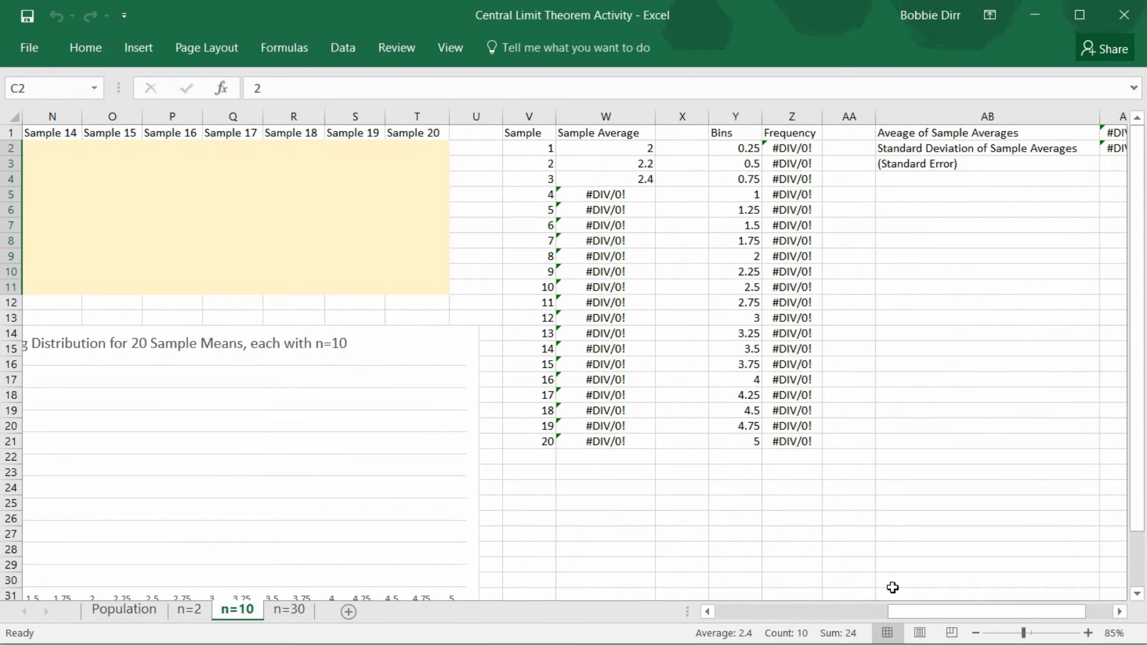
left_click_drag(911, 608, 701, 607)
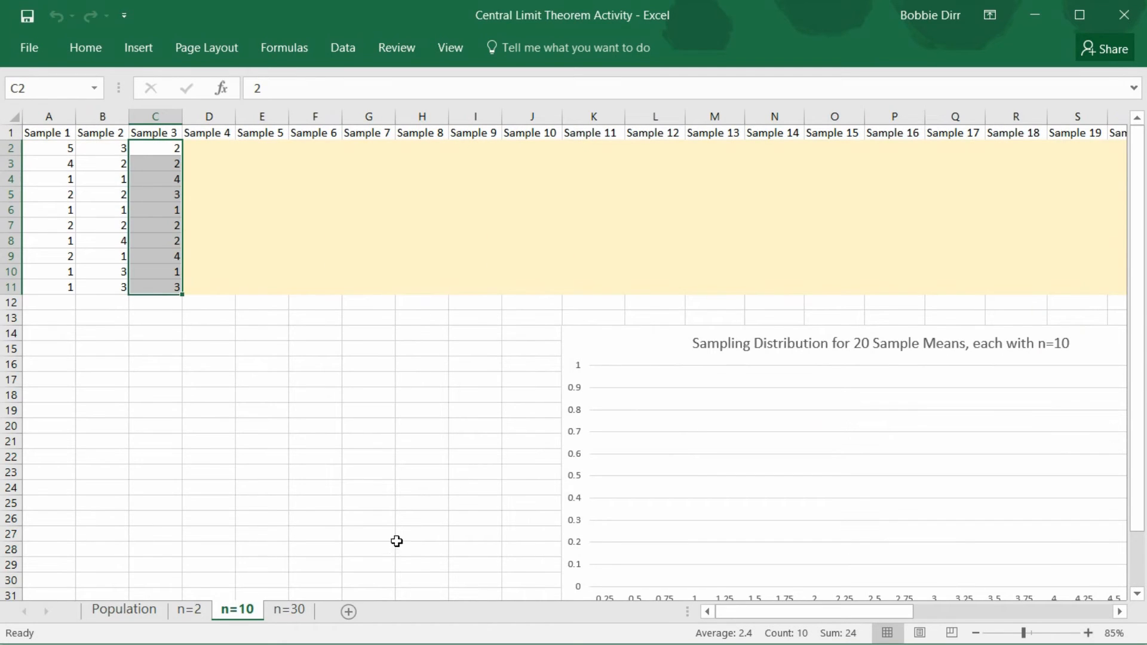
left_click(301, 609)
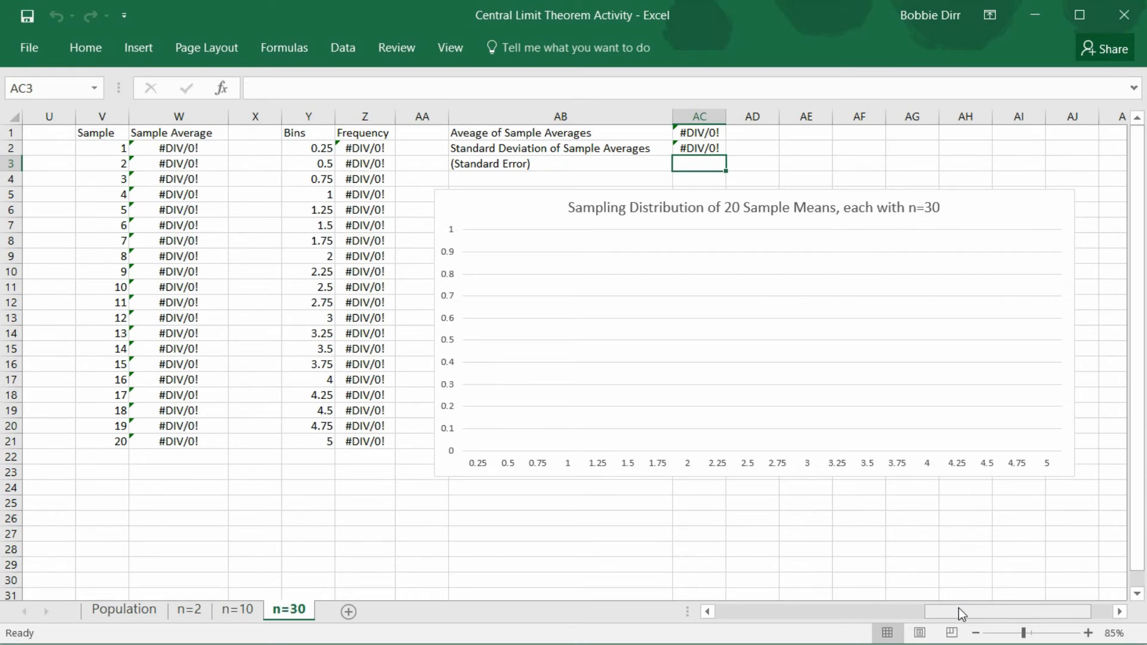
left_click_drag(962, 614, 671, 605)
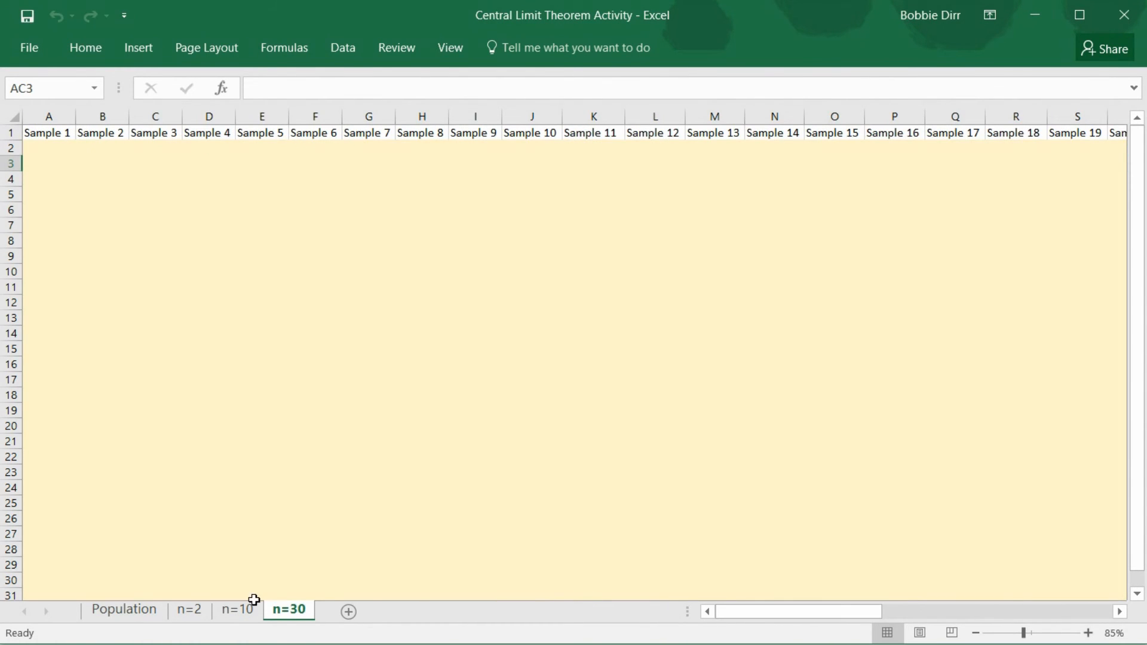
Copy the Population column with its header, A1:A21 on the Population sheet, to cell AK1 of the n=30 sheet
left_click(125, 610)
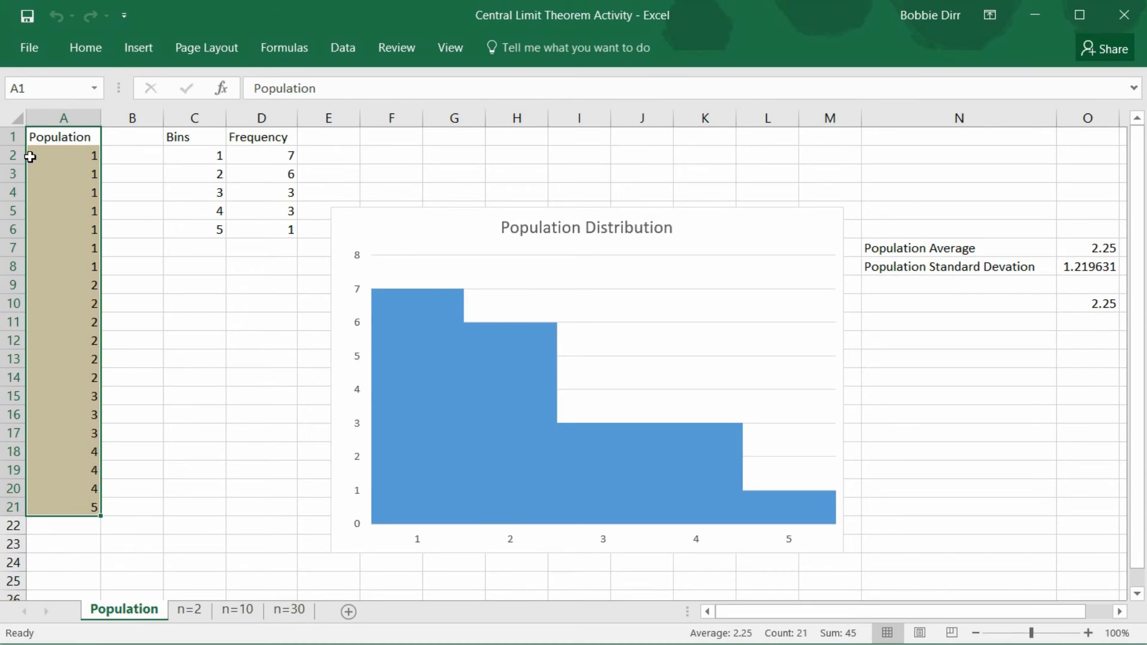
left_click_drag(62, 131, 69, 510)
key("ctrl+c")
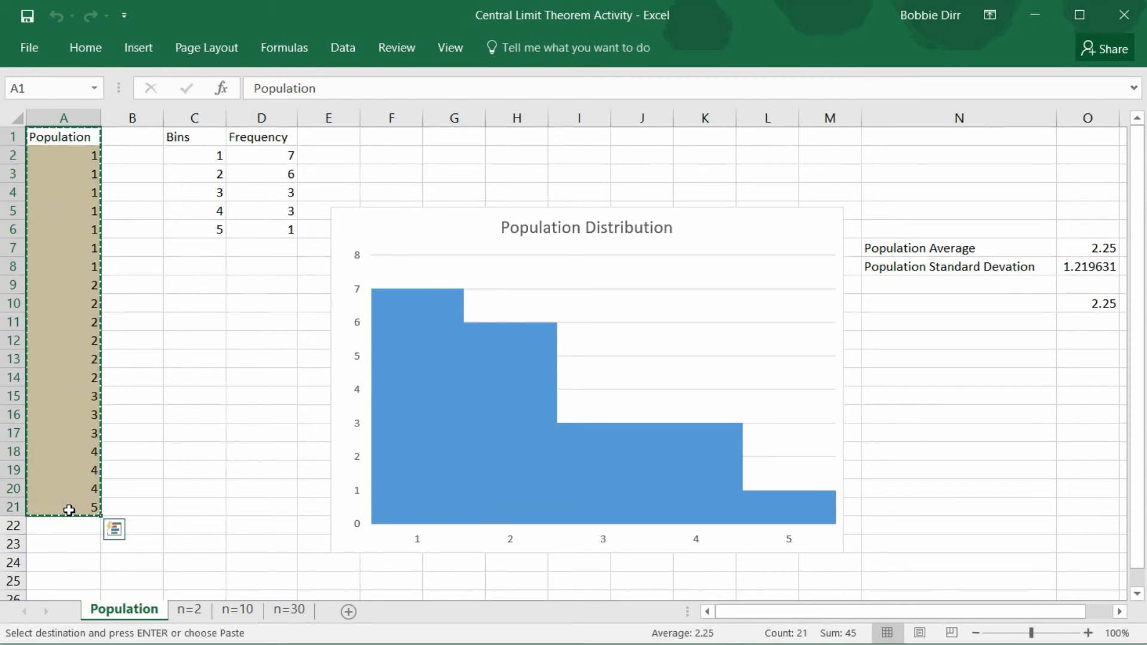
left_click(289, 609)
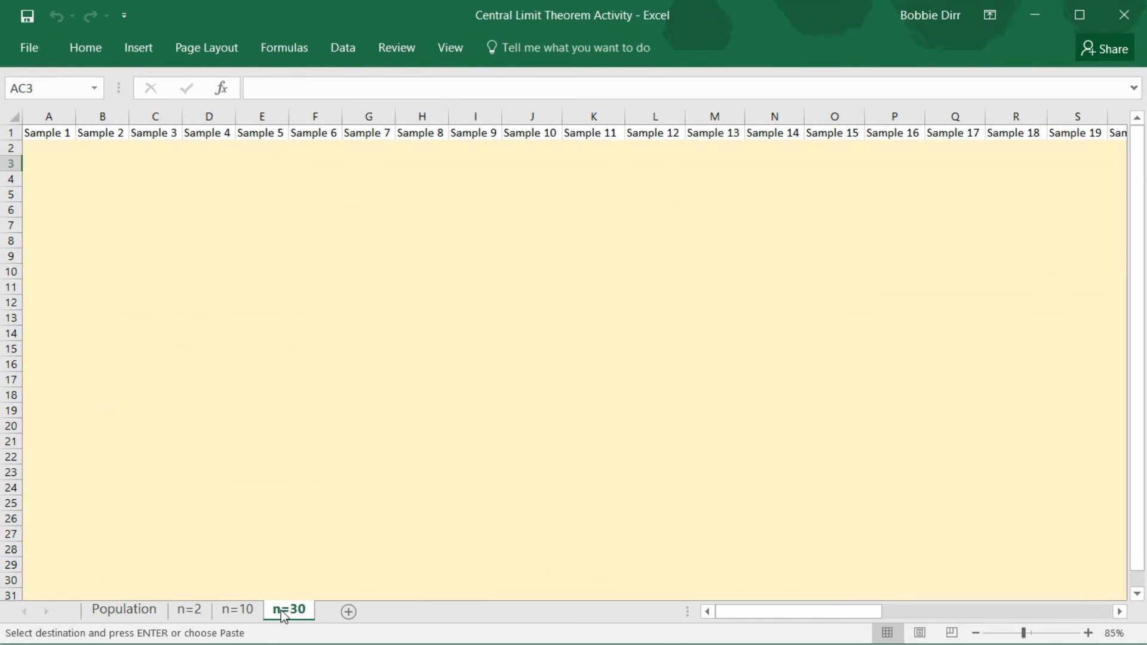
left_click_drag(791, 615, 863, 608)
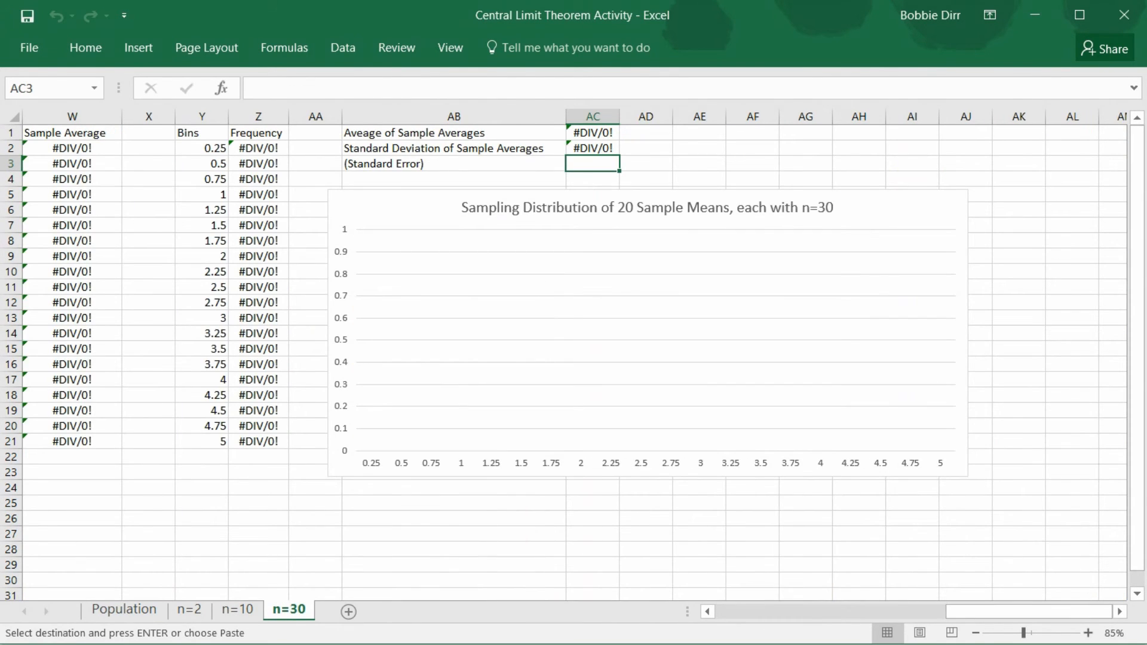
left_click(1020, 134)
key("ctrl+v")
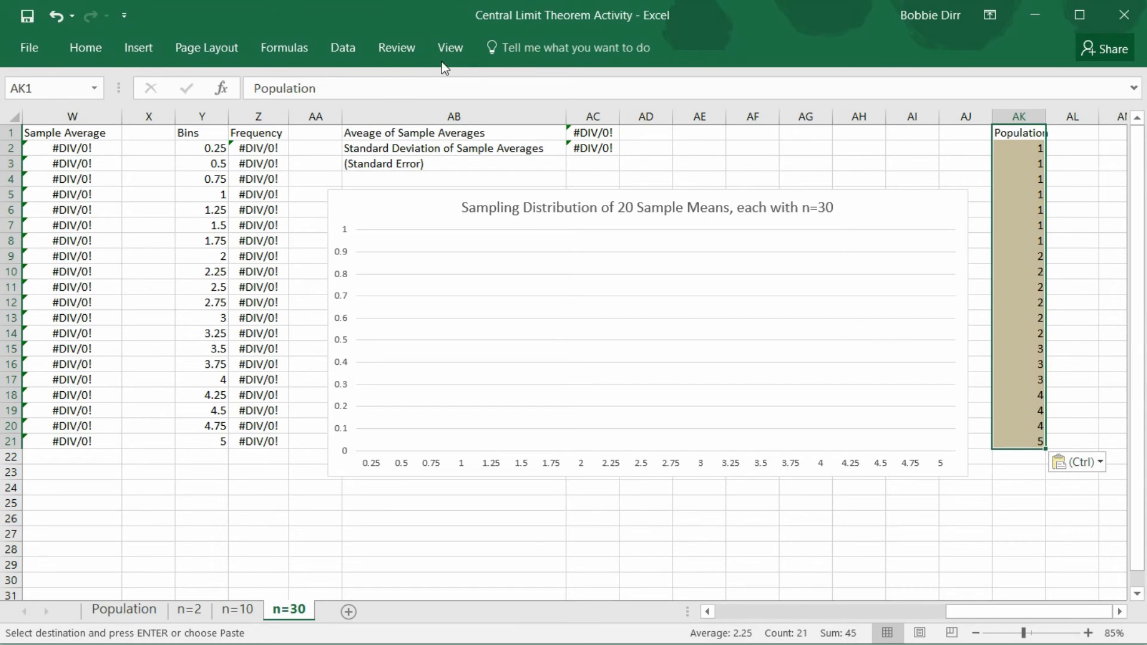
Start the Sampling tool on the n=30 sheet, replace the input range with $AK$1:$AK$21 and set the number of samples to 30
left_click(355, 51)
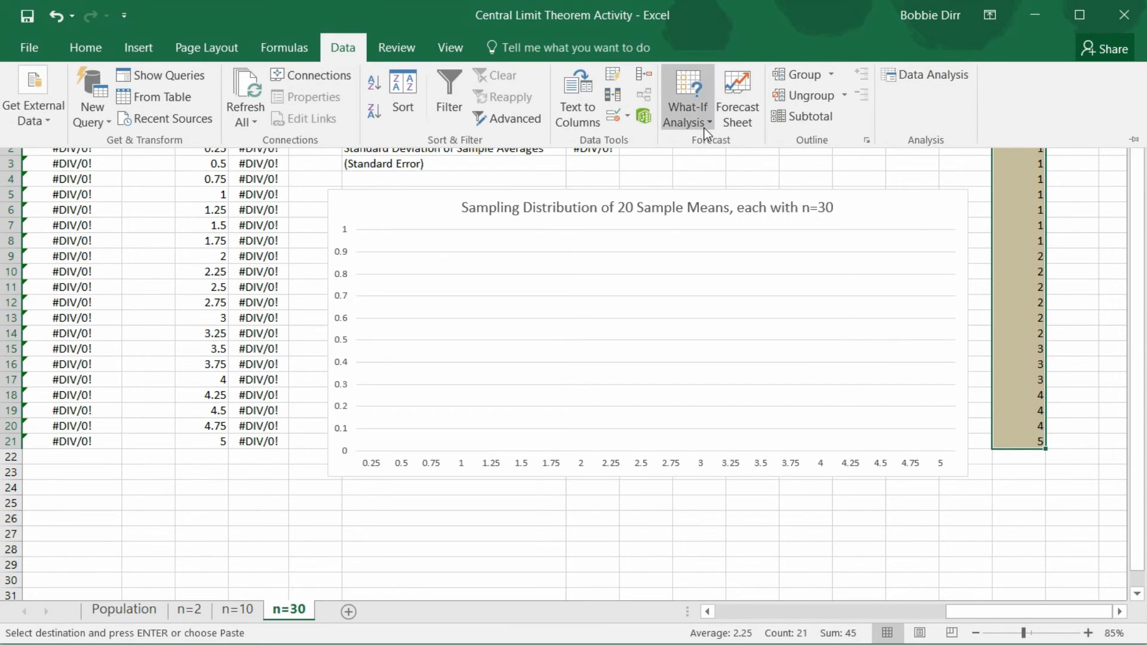
left_click(929, 77)
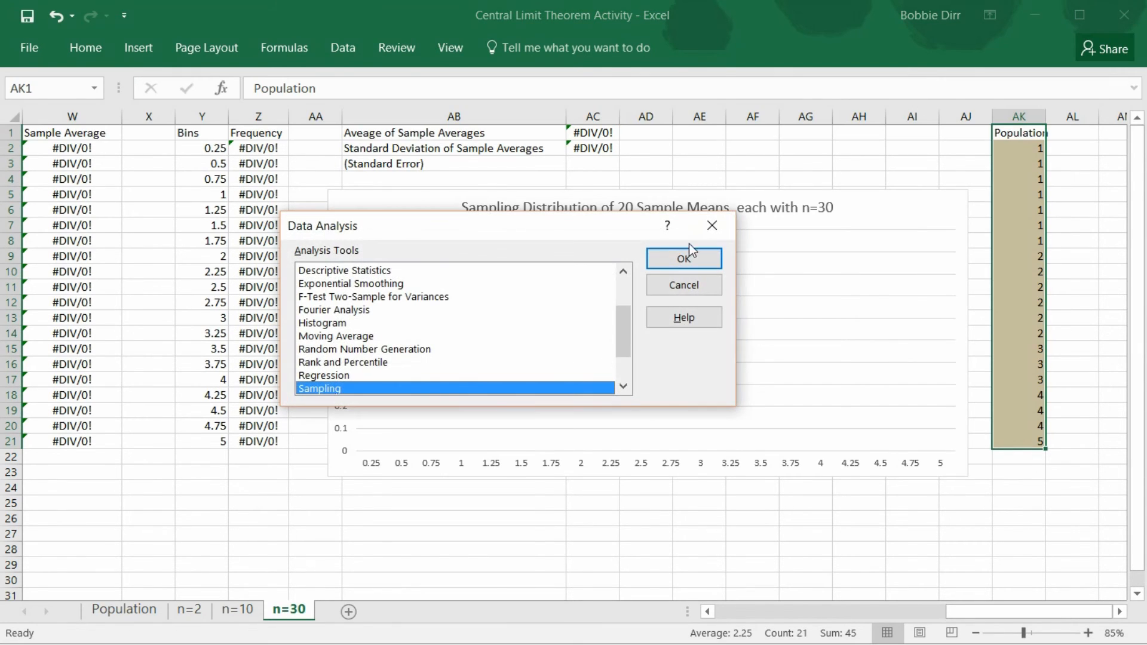
left_click(685, 256)
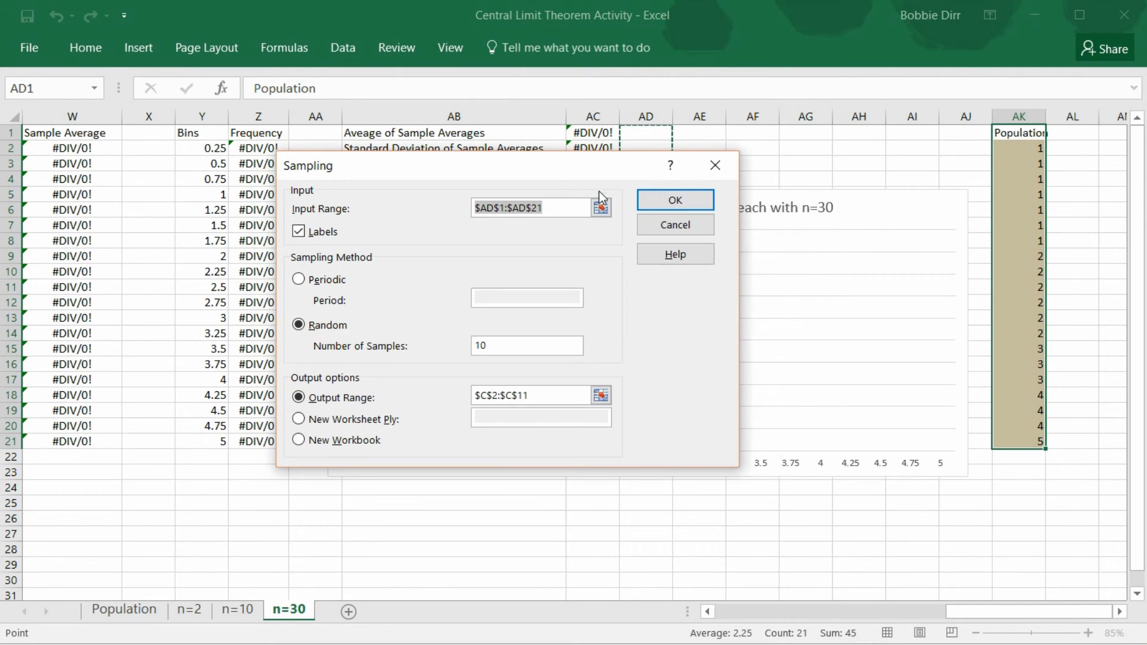
left_click(547, 210)
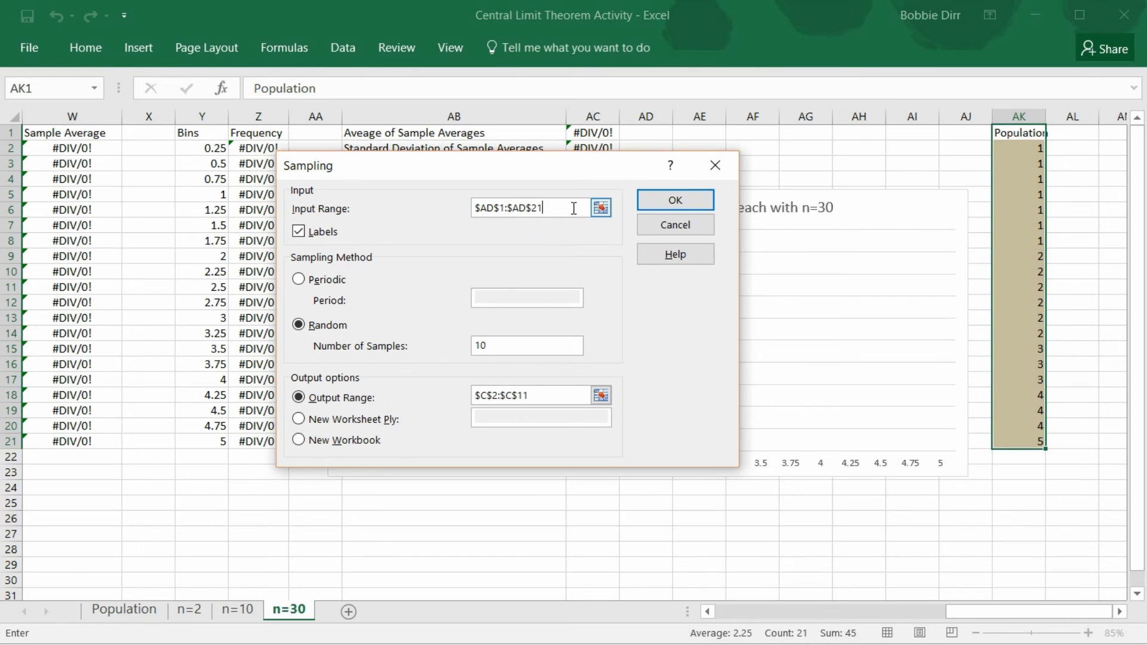
left_click_drag(573, 208, 453, 209)
key("BackSpace")
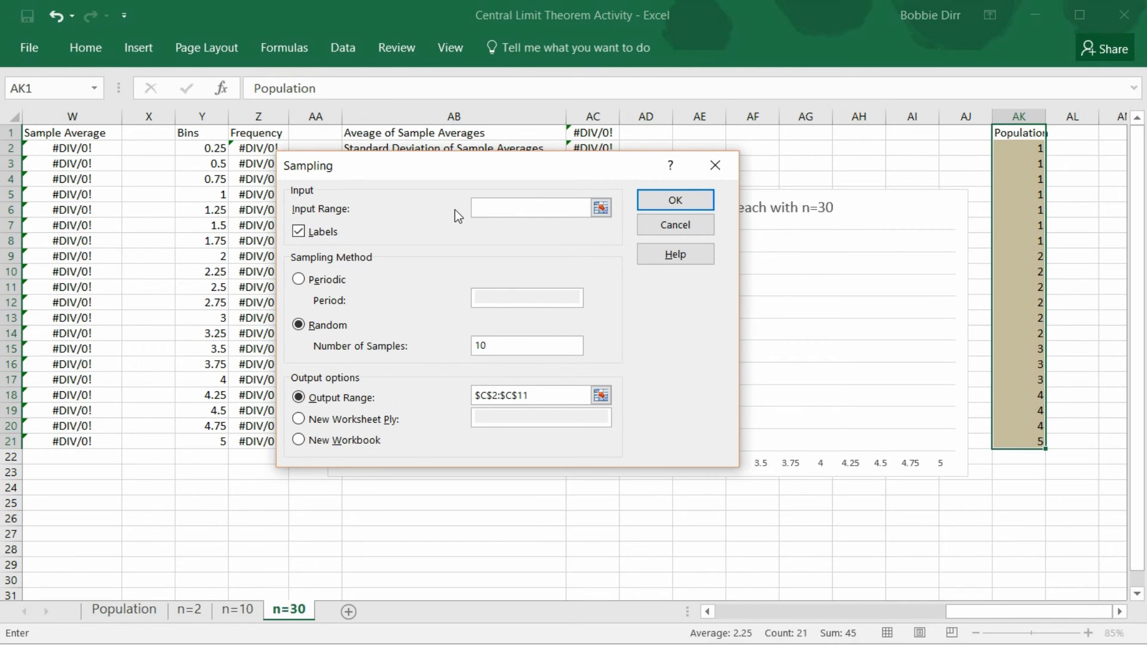
left_click(600, 208)
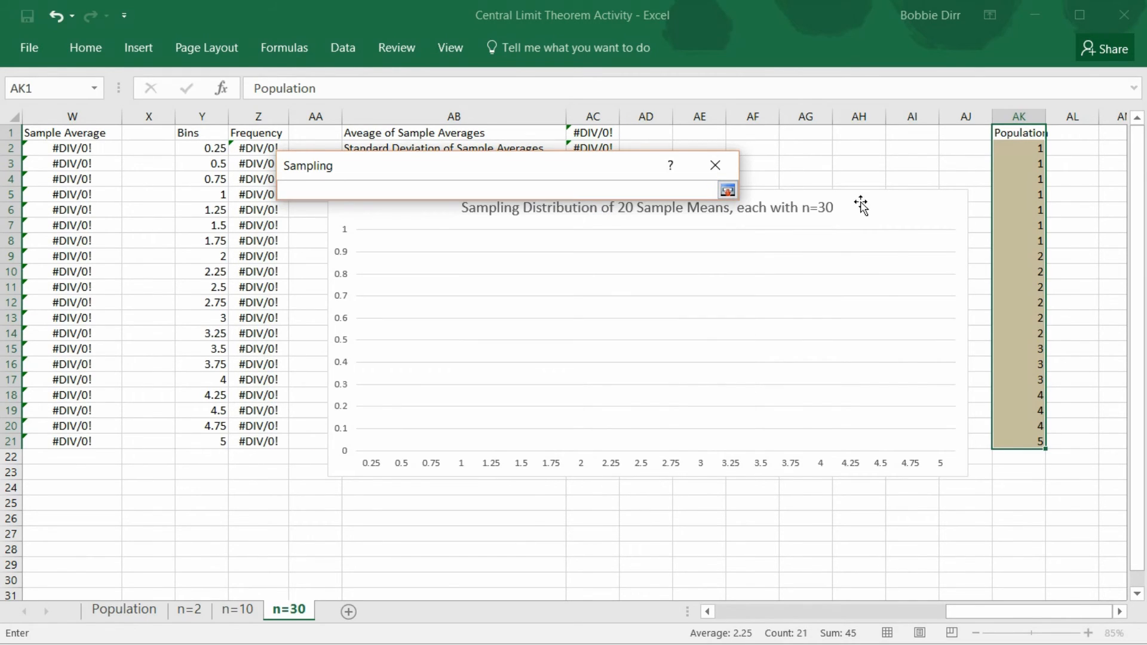
left_click_drag(1012, 134, 1025, 443)
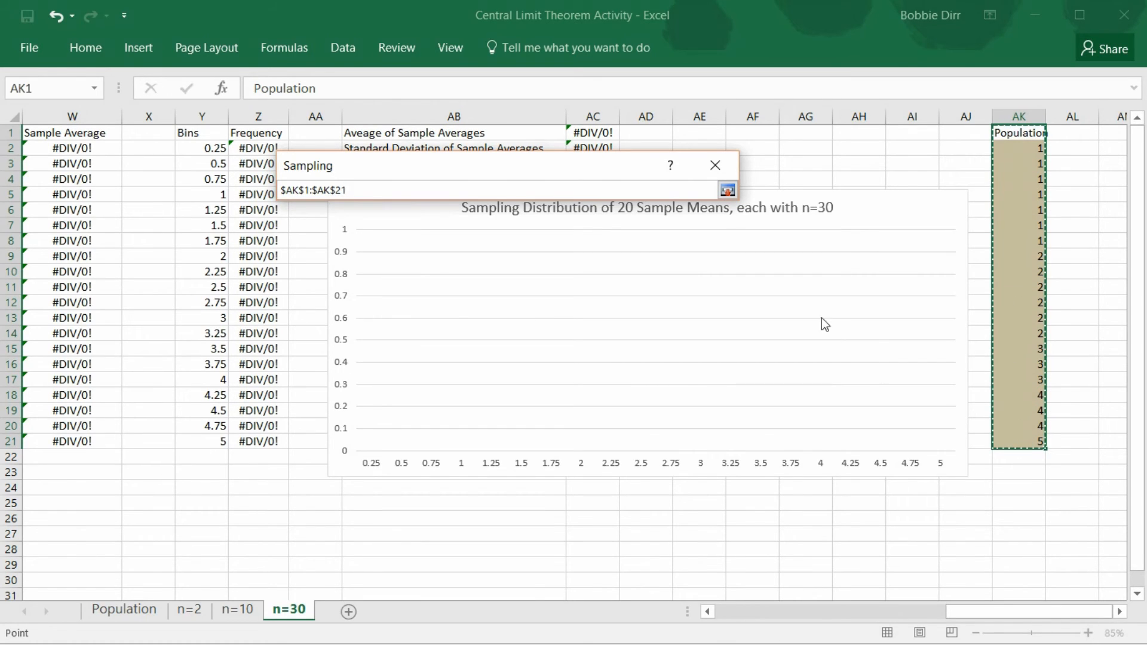
left_click(729, 190)
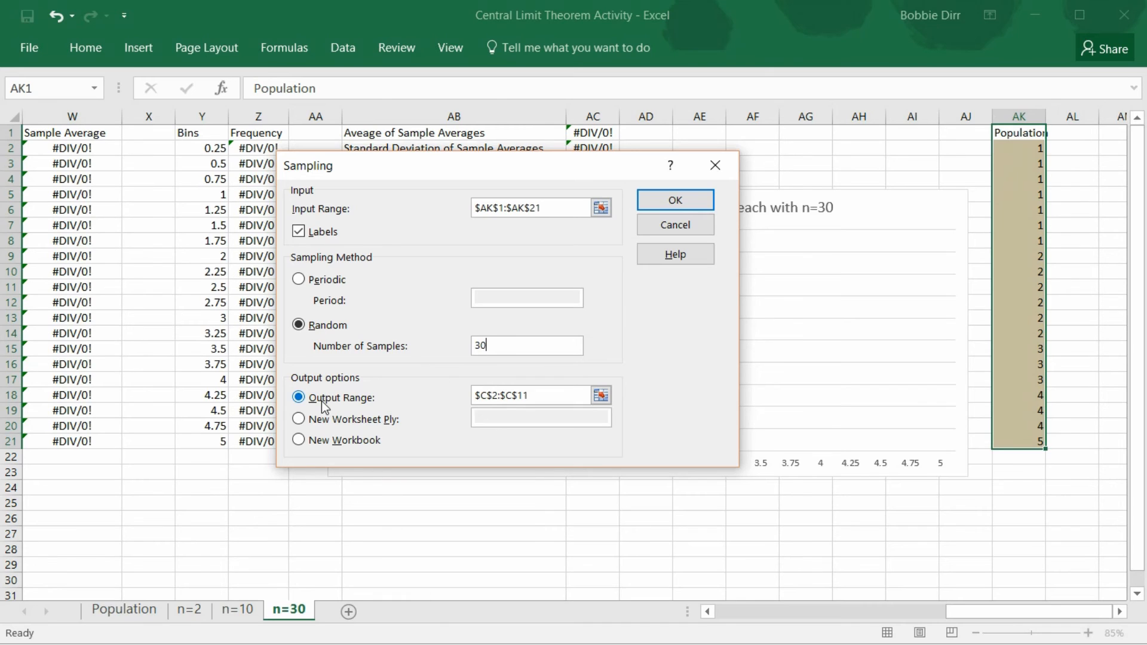
Set the Sampling tool's output range to $A$2:$A$31, the Sample 1 column of the n=30 sheet, and generate the sample
left_click(602, 397)
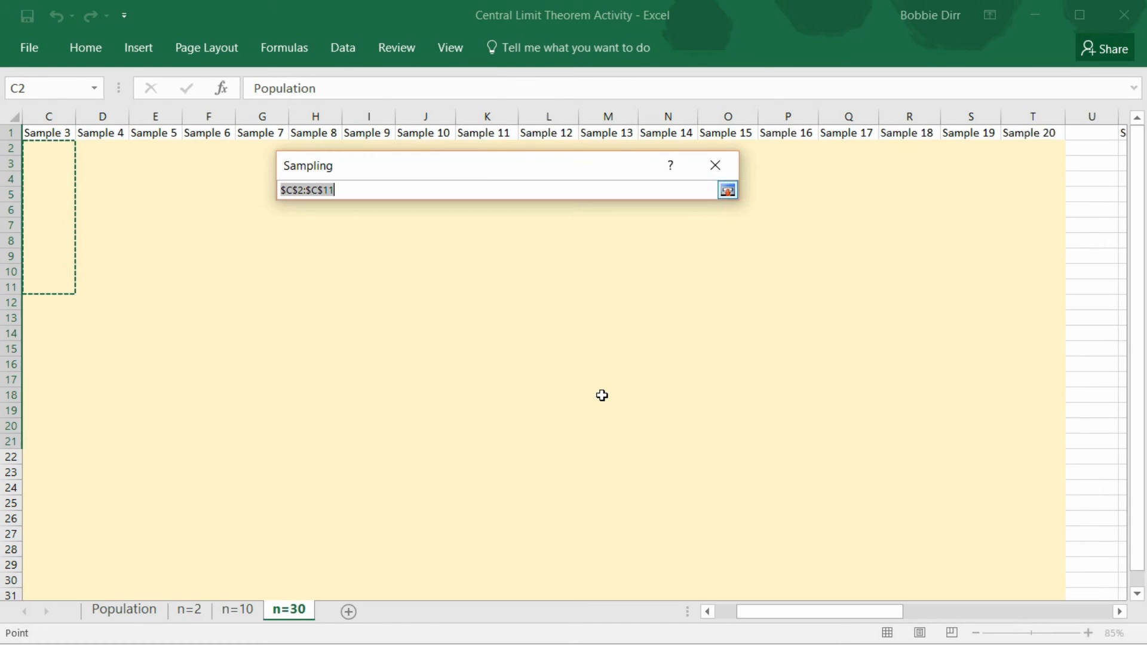
left_click_drag(832, 612, 732, 608)
left_click_drag(65, 147, 70, 562)
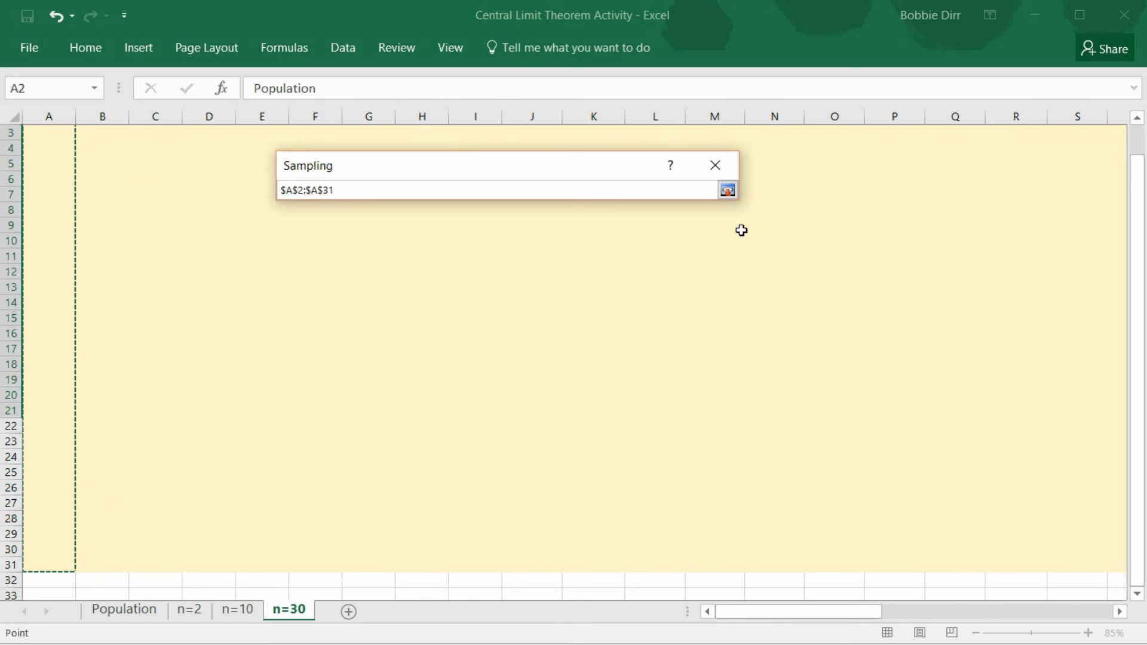
left_click(727, 190)
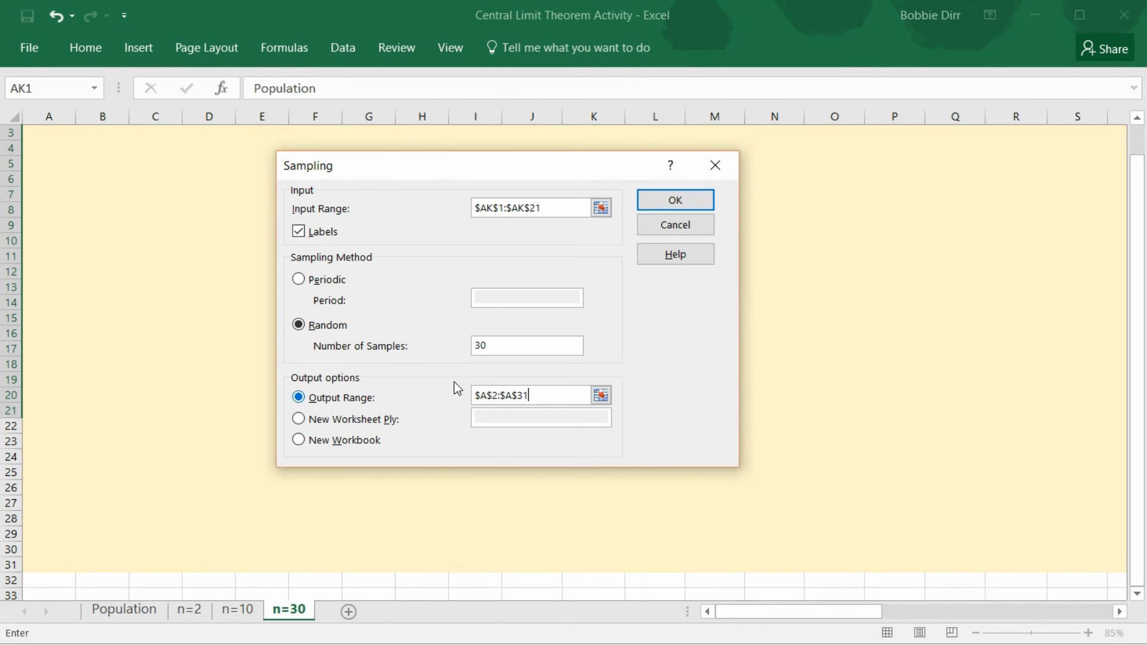
left_click(676, 200)
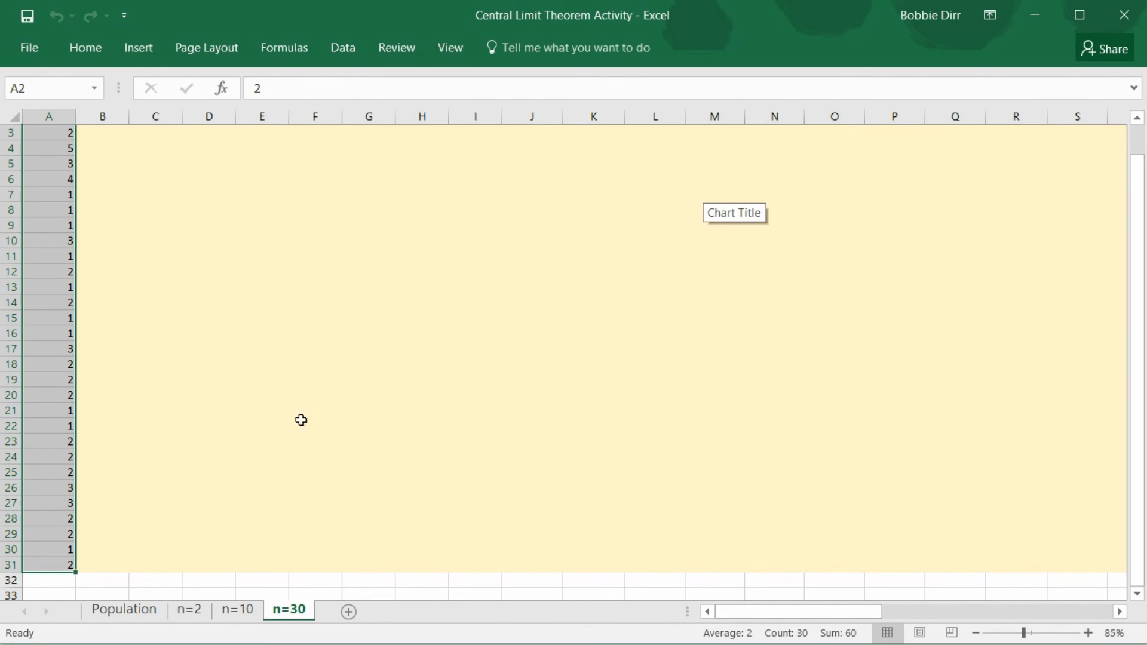
Examine the Sample Average and Frequency columns, the summary statistics and the sampling distribution chart on the n=30 sheet
left_click_drag(1138, 384, 1137, 442)
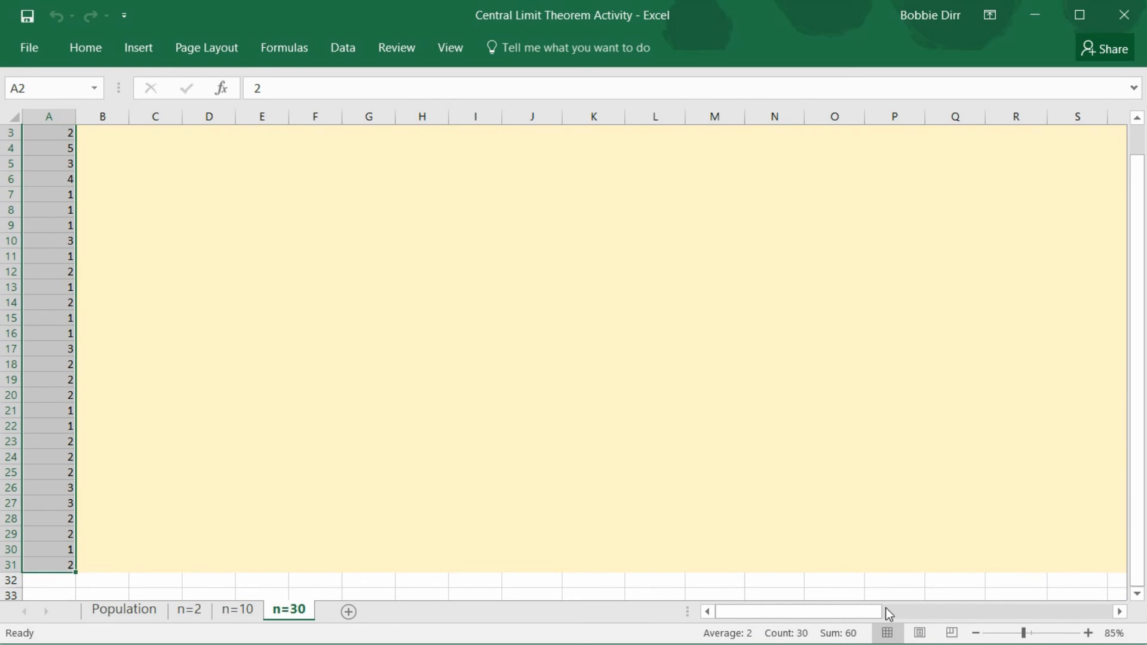
left_click_drag(864, 611, 1077, 620)
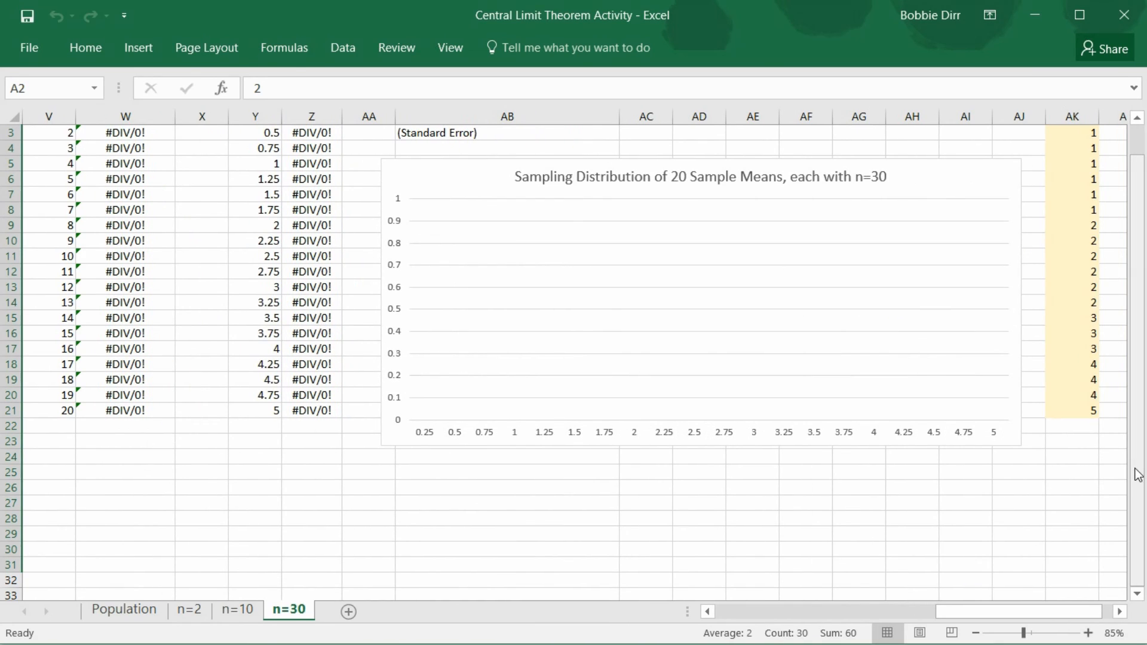
left_click_drag(1137, 475, 1139, 409)
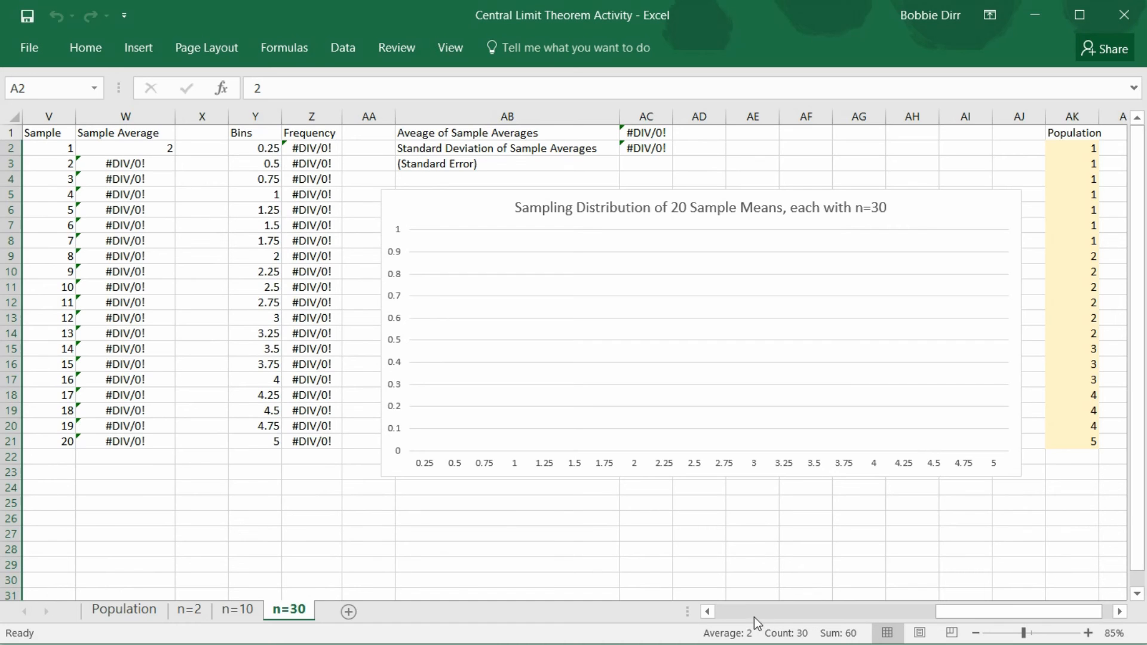
left_click_drag(751, 615, 1106, 618)
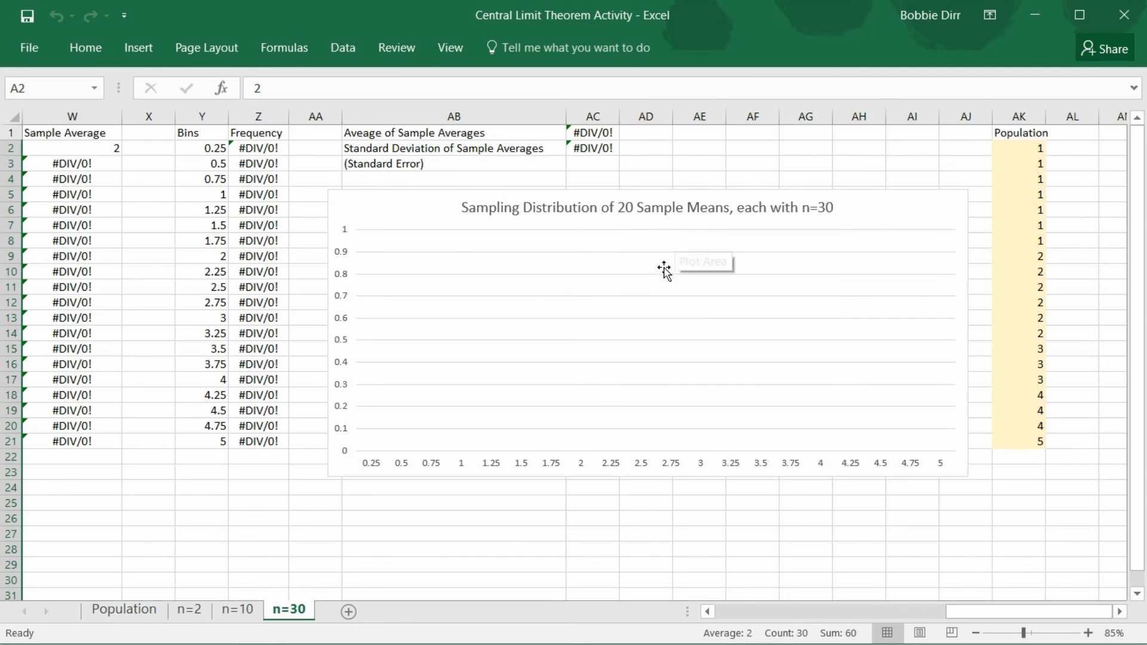
Compare the sampling distribution charts on the n=2, n=10 and n=30 sheets with the Population Distribution chart on the Population sheet
left_click(253, 613)
left_click(186, 615)
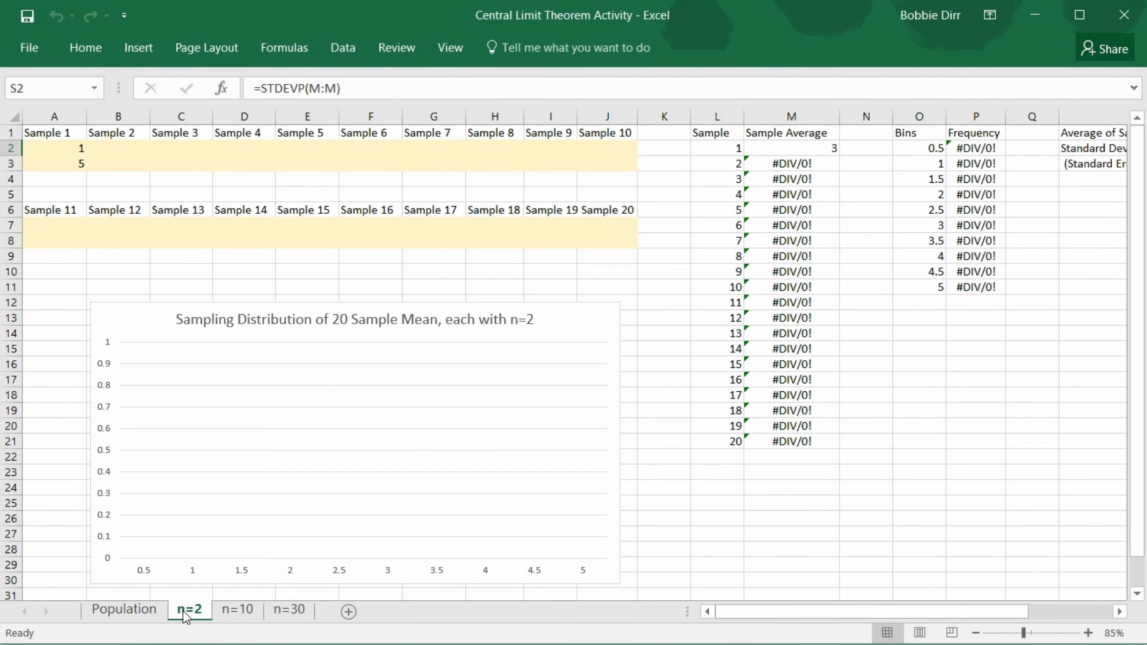
left_click(152, 612)
left_click(188, 611)
left_click(249, 614)
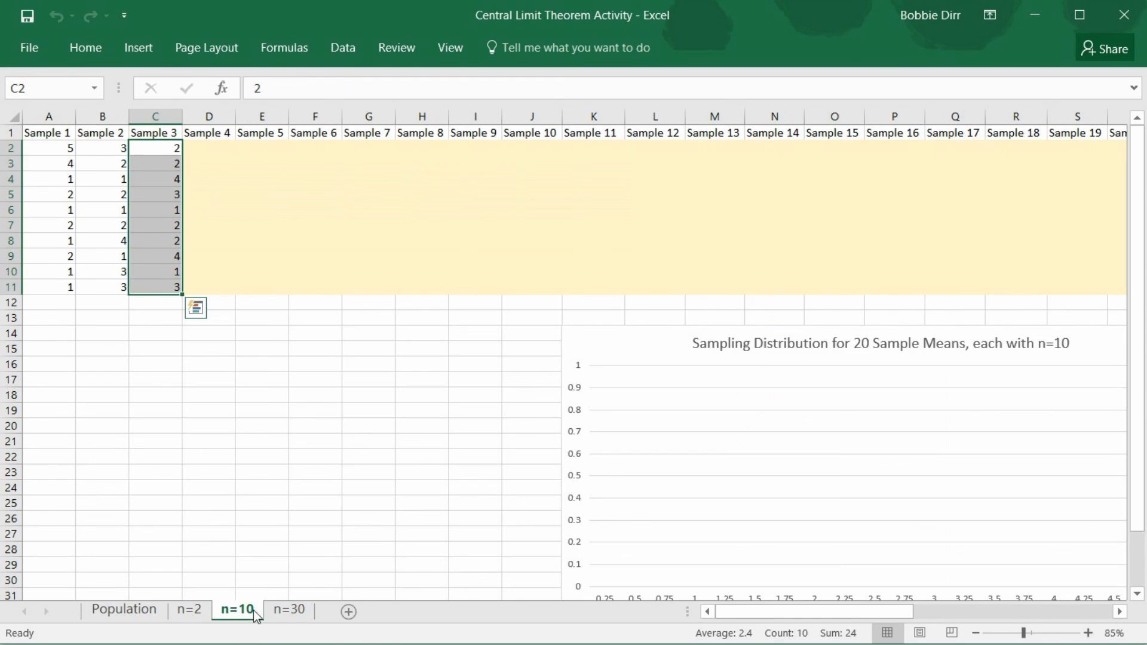
left_click(293, 615)
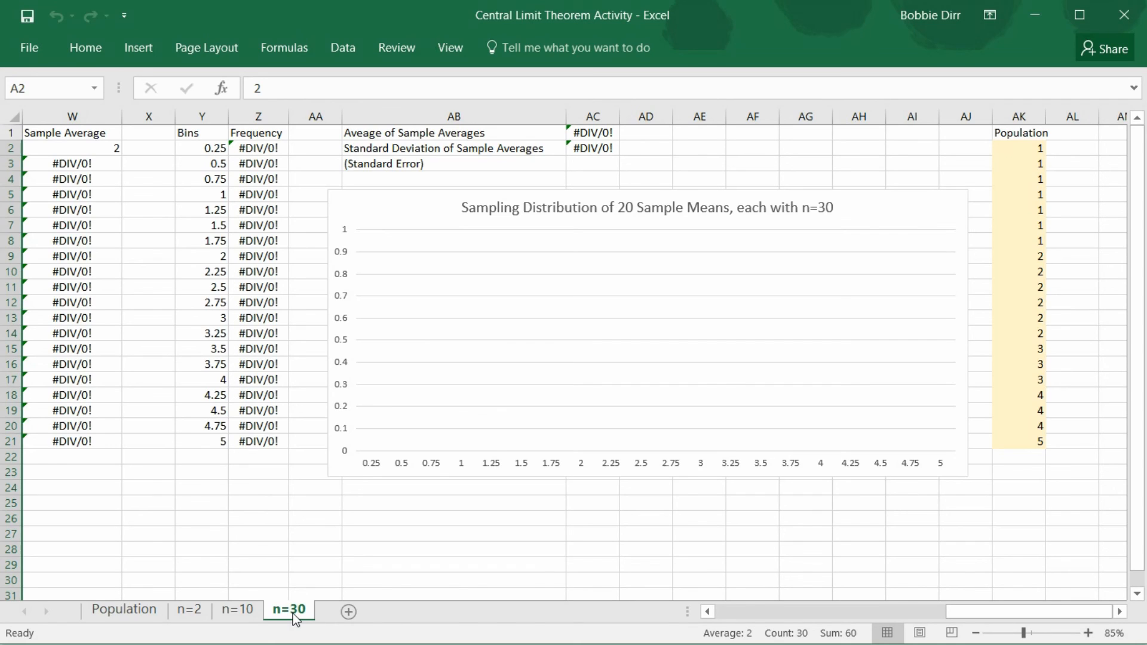
left_click(242, 610)
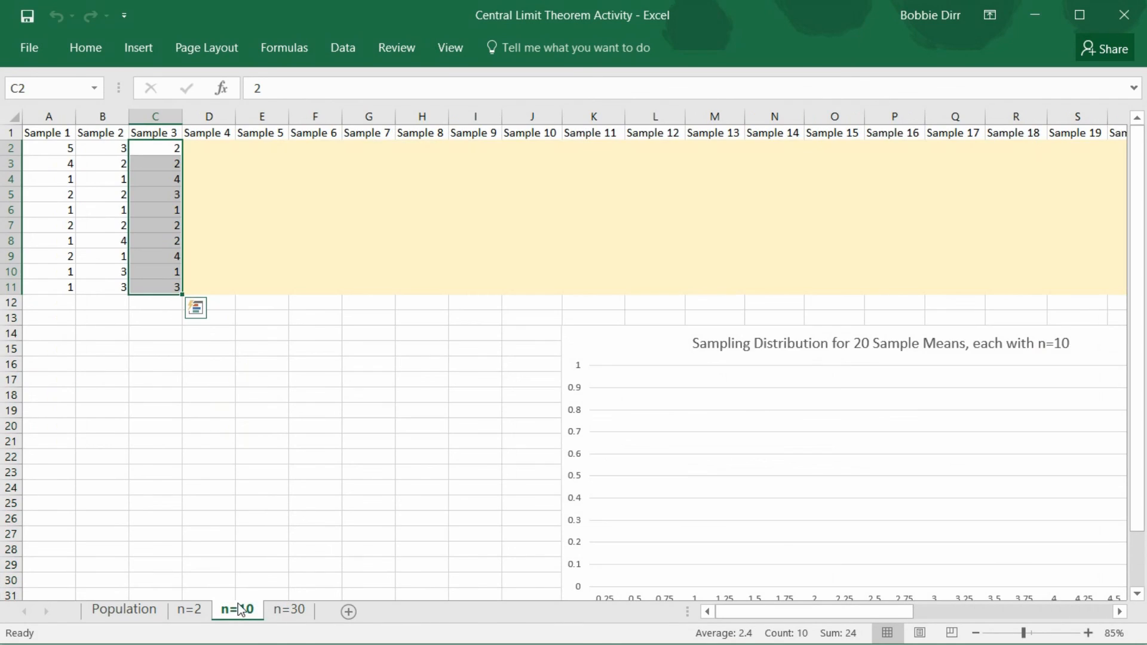
left_click(192, 612)
left_click(149, 617)
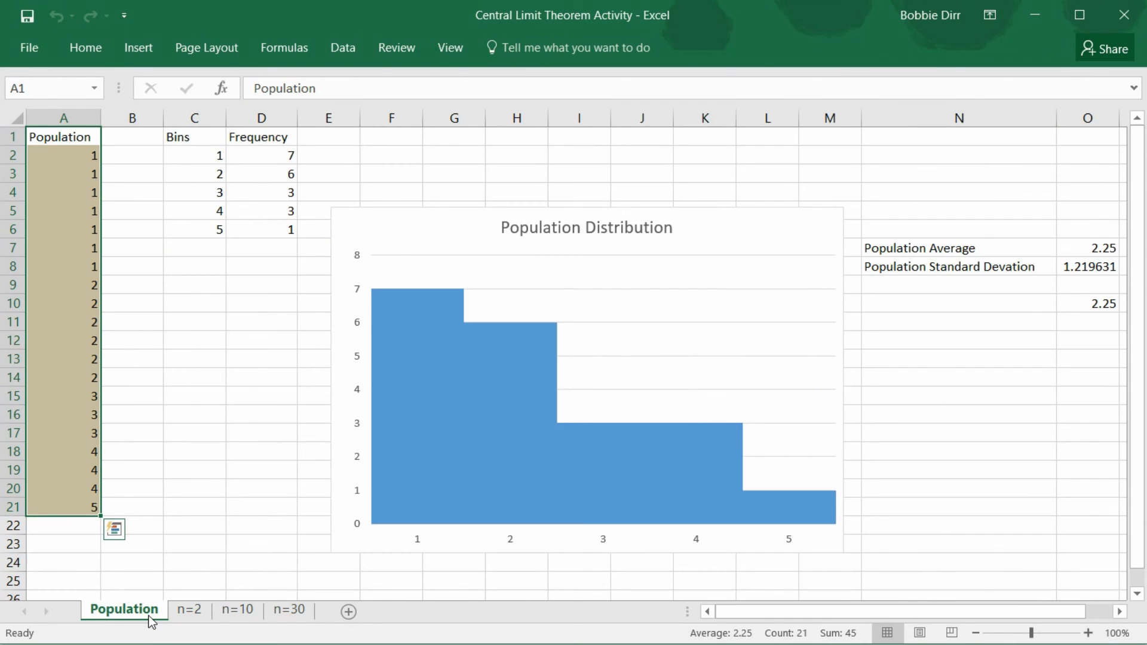